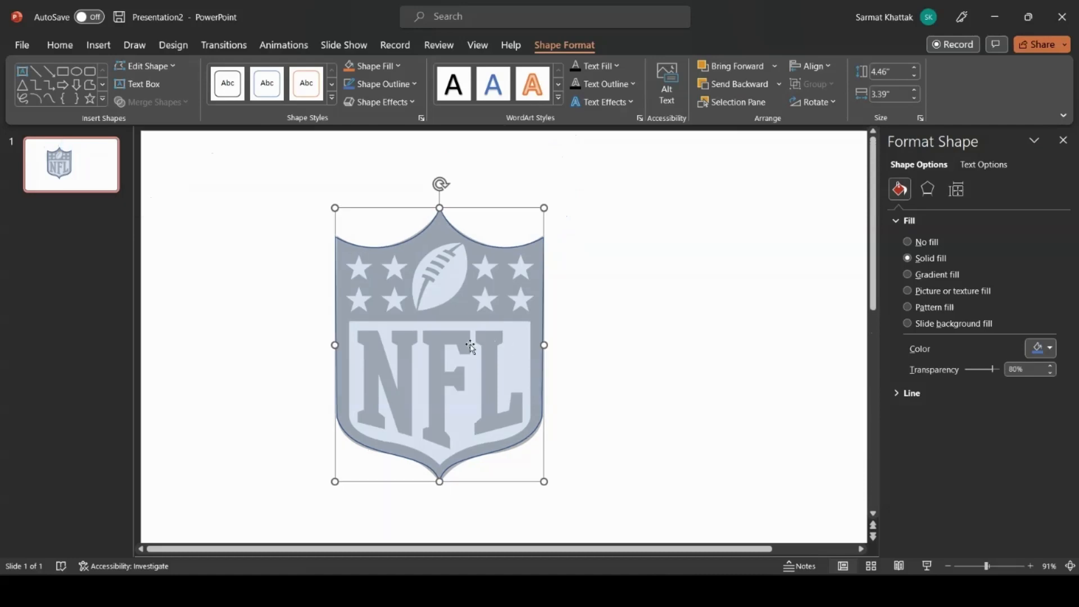
Step: Paste a copy of the shield outline and place it beside the original over the logo
{"action": "key", "text": "ctrl+v"}
{"action": "left_click_drag", "start_coordinate": [472, 348], "coordinate": [694, 325]}
{"action": "left_click", "coordinate": [470, 366]}
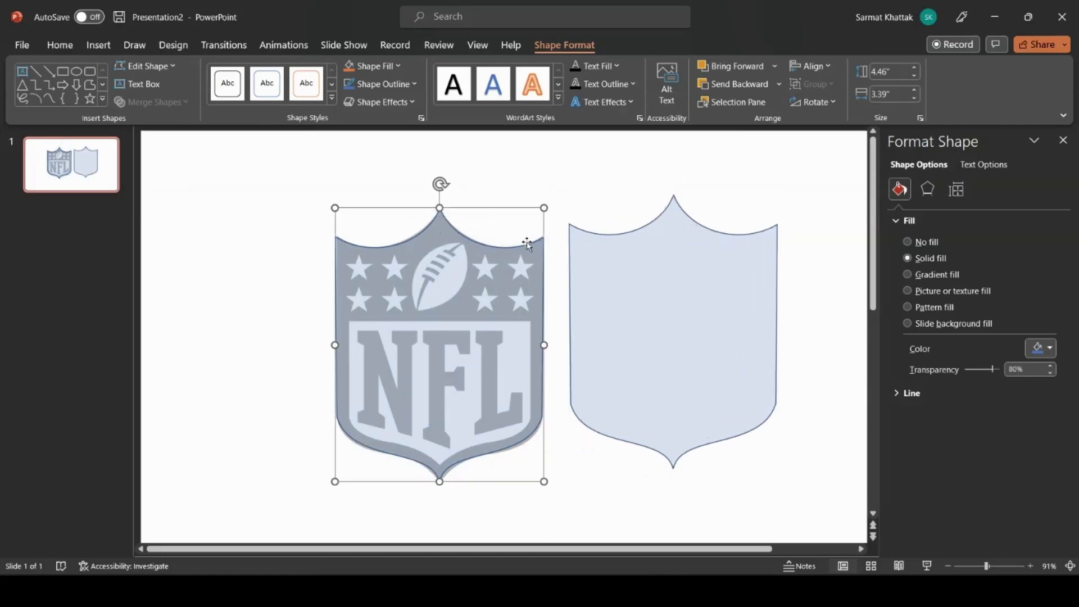
Step: Rename the original shield outline over the logo to "Penal" and hide it
{"action": "left_click", "coordinate": [443, 326]}
{"action": "left_click", "coordinate": [756, 106]}
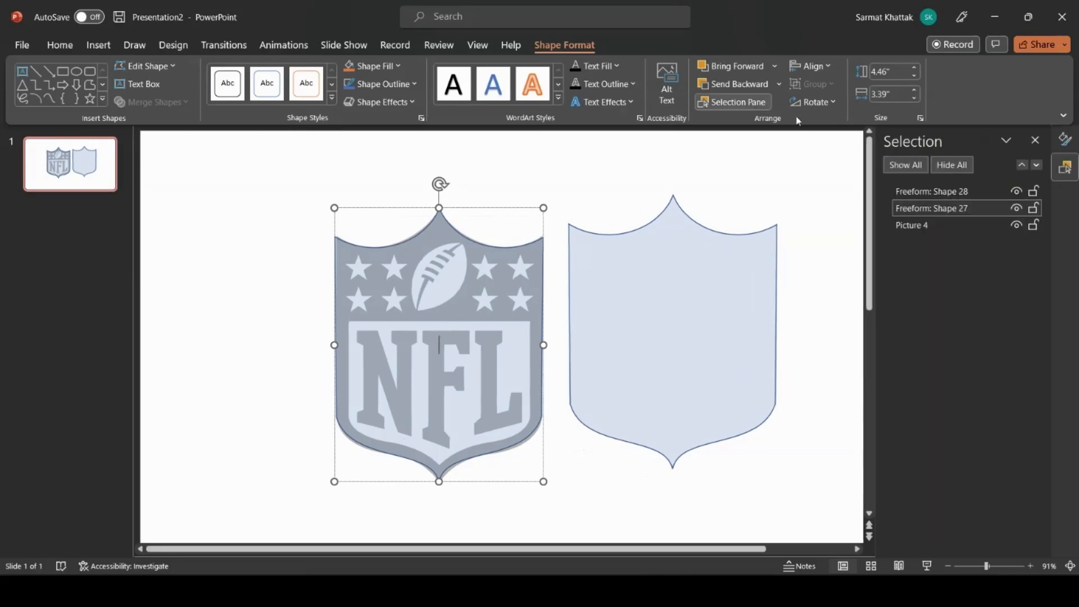
{"action": "double_click", "coordinate": [955, 209]}
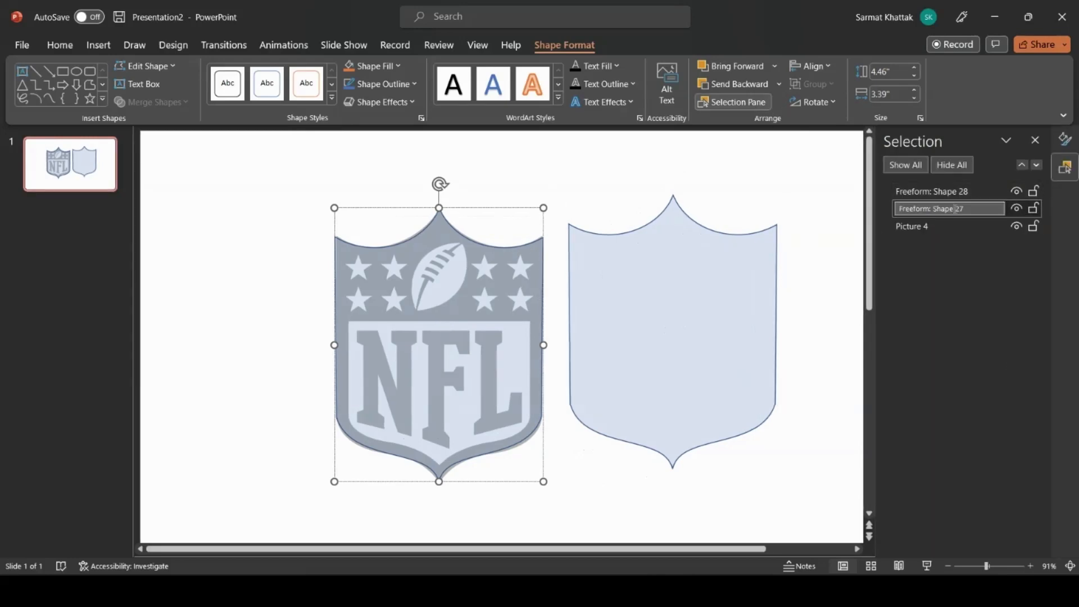
{"action": "key", "text": "ctrl+a"}
{"action": "key", "text": "BackSpace"}
{"action": "left_click", "coordinate": [812, 175]}
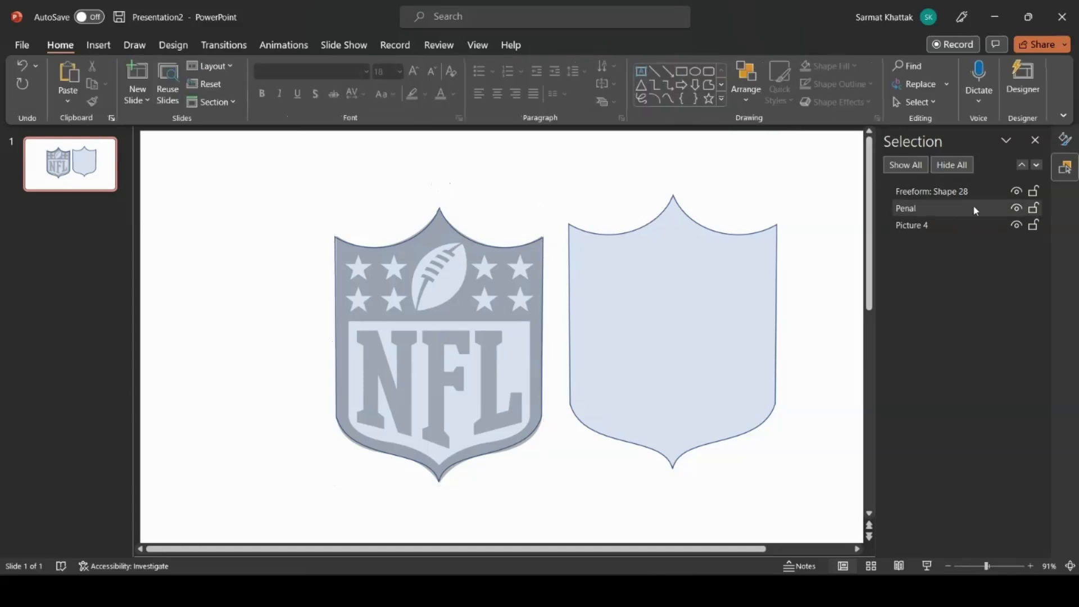
{"action": "left_click", "coordinate": [1016, 208]}
Step: Move the shield copy onto the logo and shrink it to about 3.58" high by 3.04" wide, matching the inner border
{"action": "left_click_drag", "start_coordinate": [730, 306], "coordinate": [493, 313]}
{"action": "left_click_drag", "start_coordinate": [544, 208], "coordinate": [472, 305]}
{"action": "left_click_drag", "start_coordinate": [392, 354], "coordinate": [428, 343]}
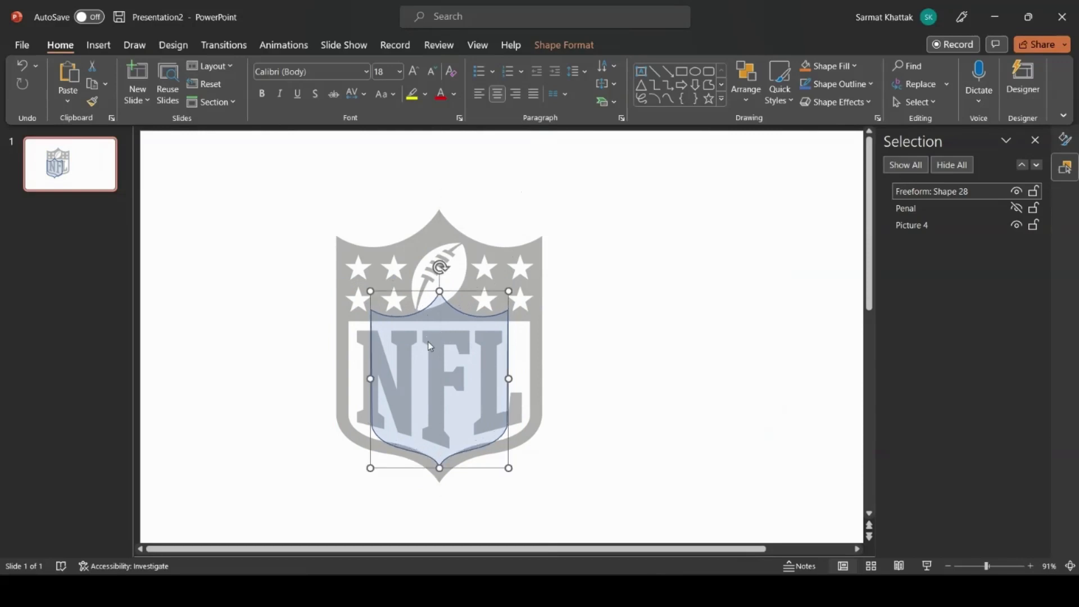
{"action": "left_click_drag", "start_coordinate": [509, 291], "coordinate": [541, 244]}
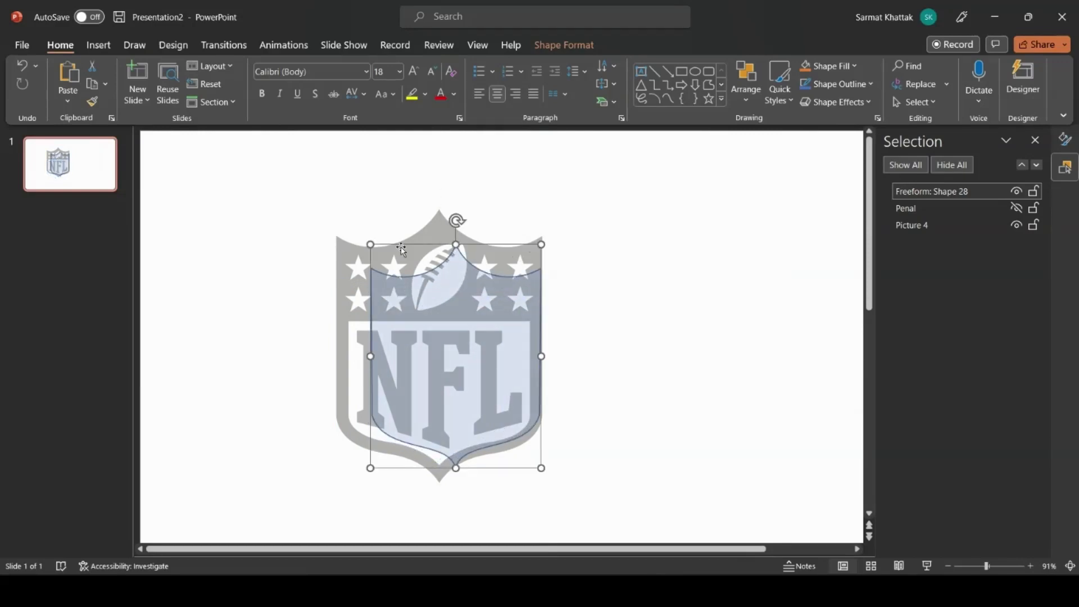
{"action": "left_click_drag", "start_coordinate": [370, 244], "coordinate": [345, 238]}
{"action": "mouse_move", "coordinate": [542, 238]}
{"action": "left_mouse_down"}
{"action": "mouse_move", "coordinate": [531, 237]}
{"action": "mouse_move", "coordinate": [533, 248]}
{"action": "left_mouse_up"}
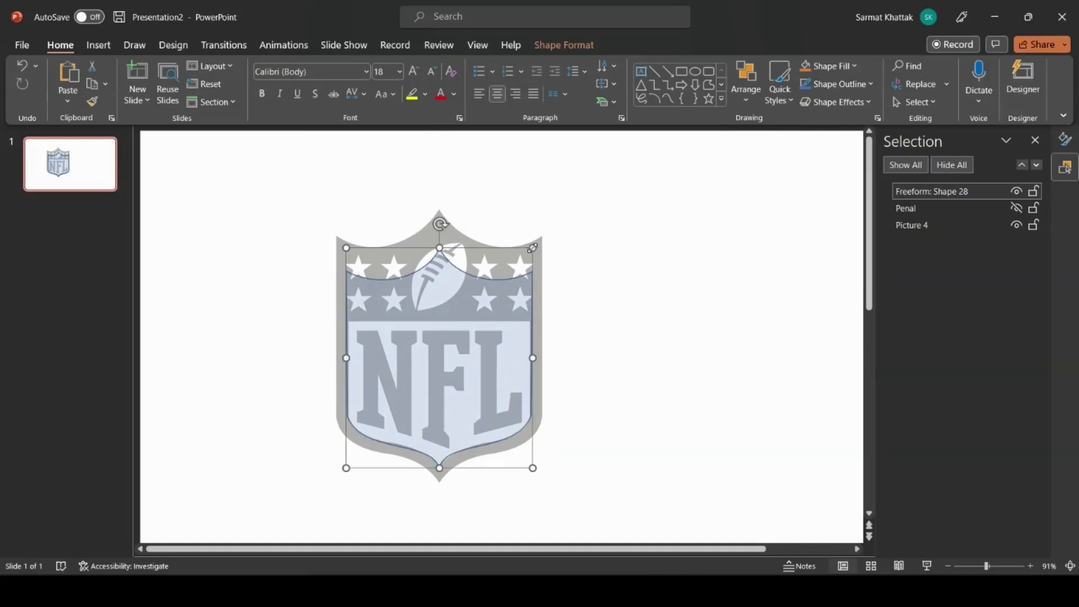
{"action": "left_click", "coordinate": [662, 255]}
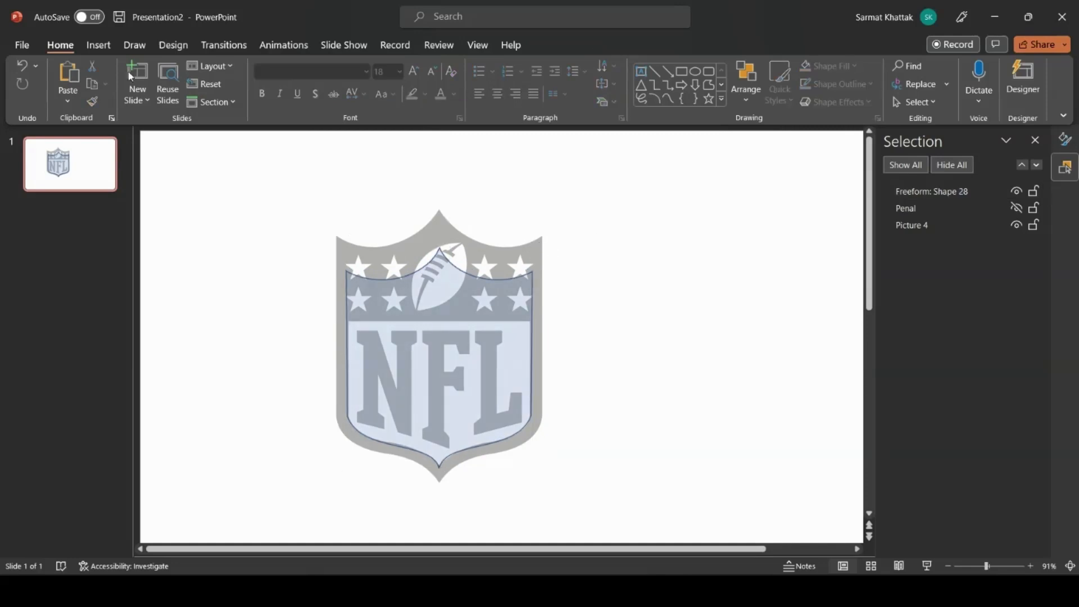
Step: Draw a rectangle about 1.18" high by 4.49" wide across the logo's star band and set its fill transparency to 80%
{"action": "left_click", "coordinate": [99, 47]}
{"action": "left_click", "coordinate": [266, 85]}
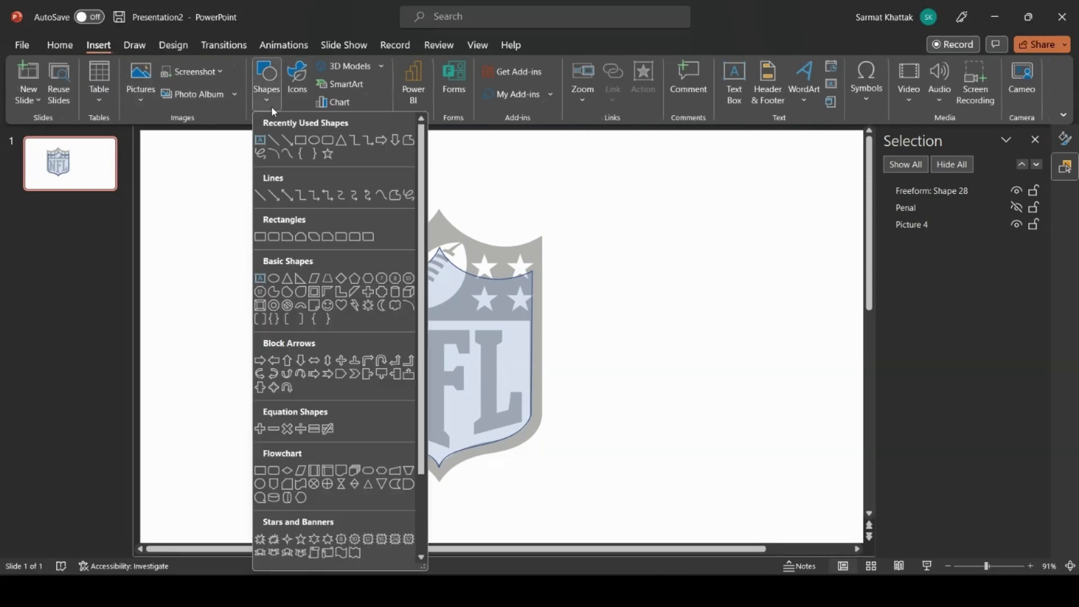
{"action": "left_click", "coordinate": [301, 140]}
{"action": "left_click_drag", "start_coordinate": [299, 246], "coordinate": [573, 320]}
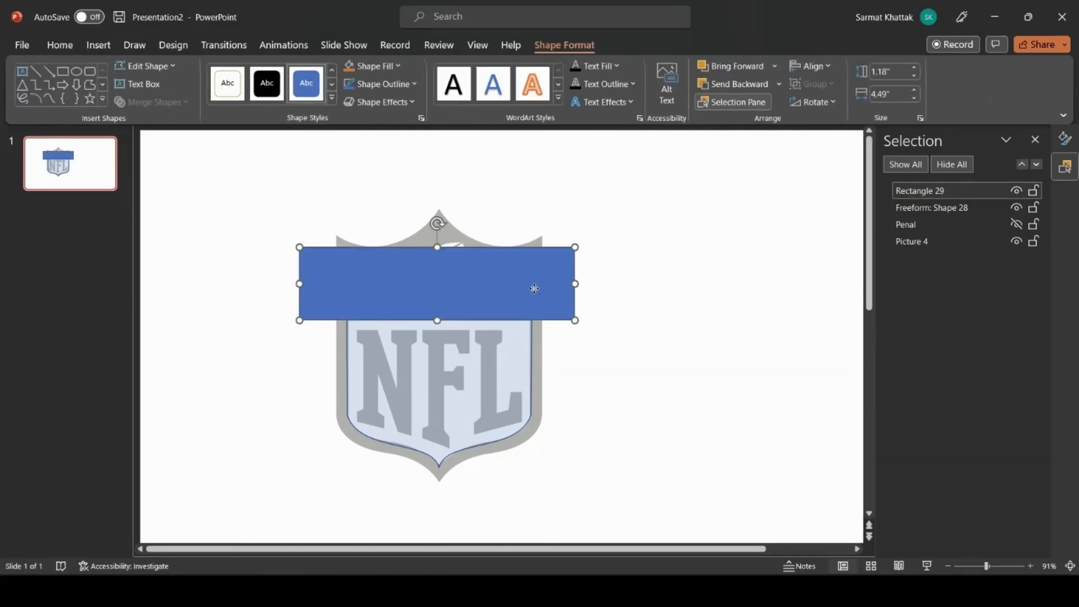
{"action": "right_click", "coordinate": [534, 288]}
{"action": "left_click", "coordinate": [566, 535]}
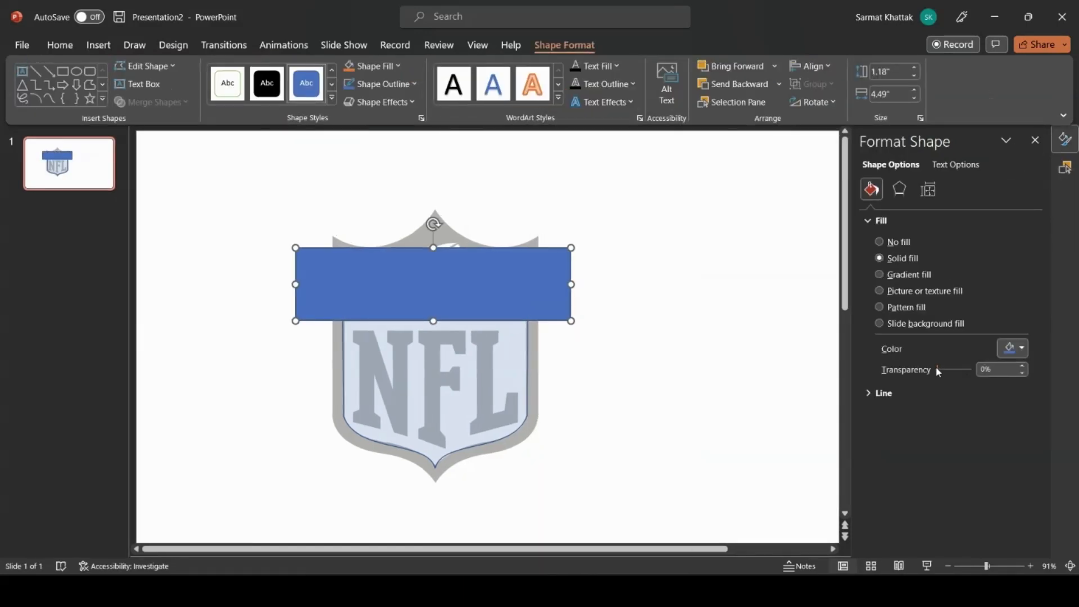
{"action": "left_click_drag", "start_coordinate": [937, 369], "coordinate": [964, 370]}
Step: Subtract the rectangle from the smaller shield, leaving only the panel around the NFL letters
{"action": "left_click", "coordinate": [453, 385]}
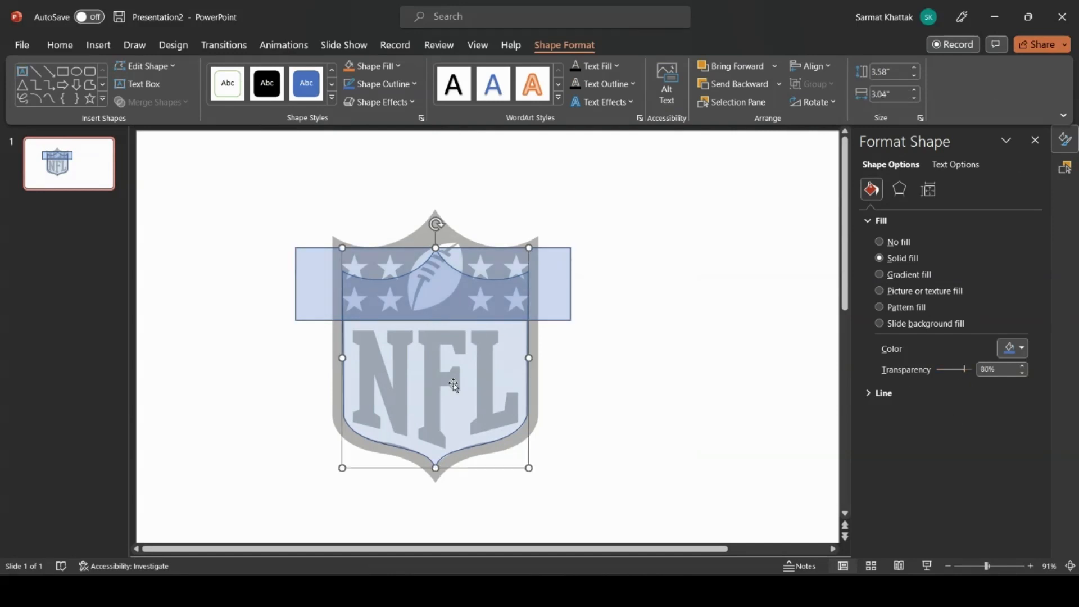
{"action": "left_click", "coordinate": [315, 282], "text": "shift"}
{"action": "left_click", "coordinate": [173, 103]}
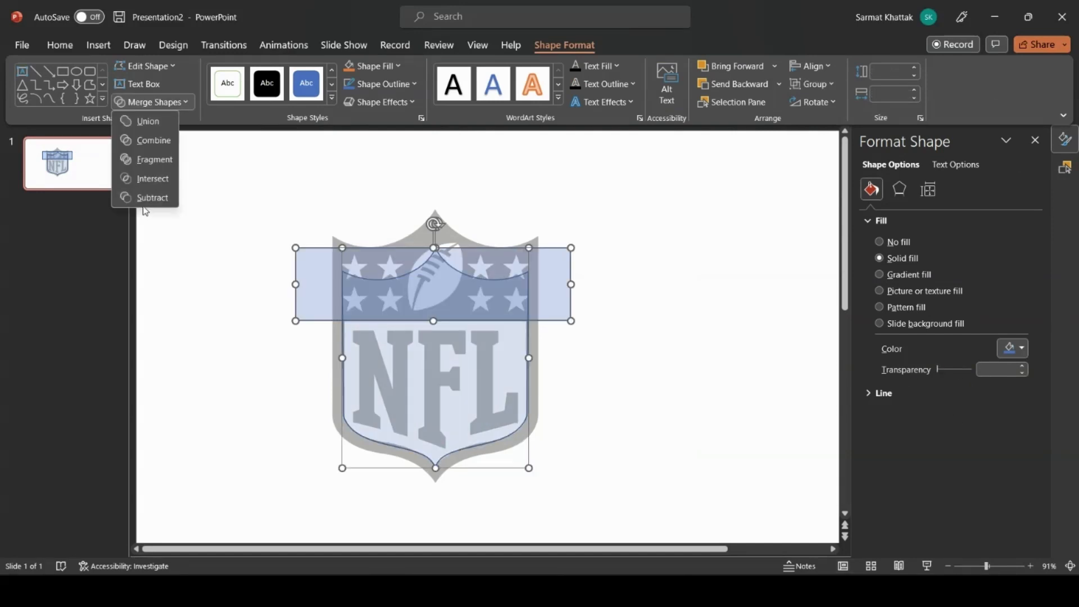
{"action": "left_click", "coordinate": [146, 196]}
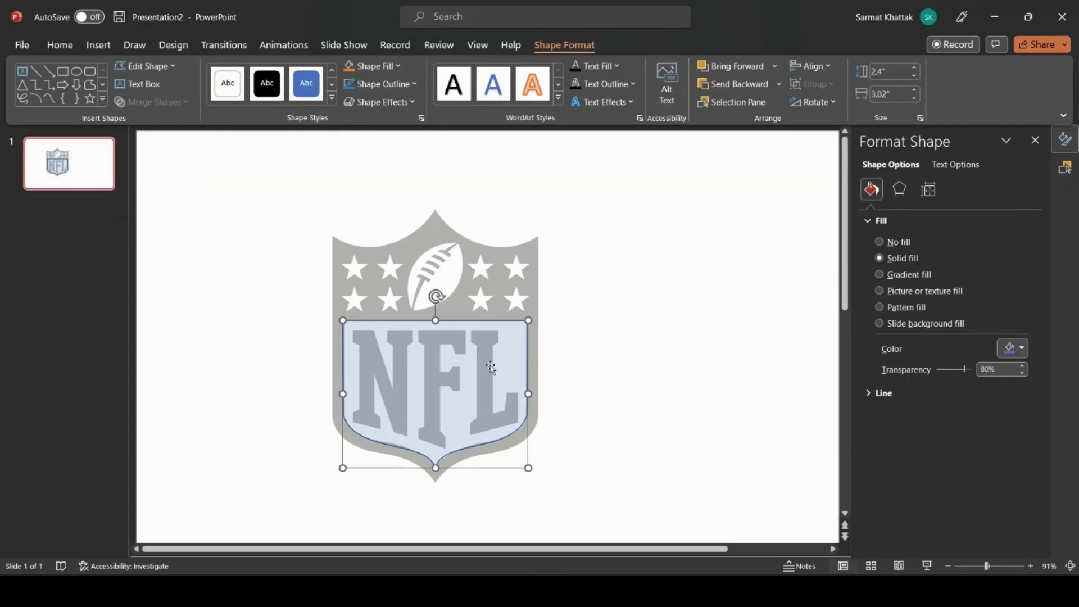
Step: Rename the trimmed lower shield shape to "Inside Penal" and hide it
{"action": "left_click", "coordinate": [738, 102]}
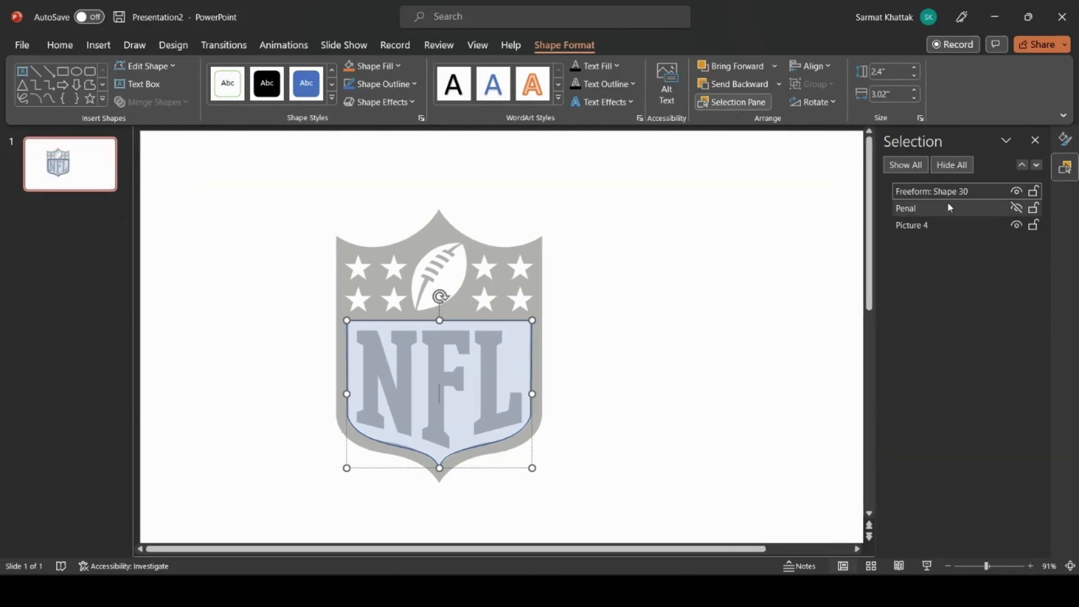
{"action": "double_click", "coordinate": [967, 191]}
{"action": "key", "text": "BackSpace"}
{"action": "key", "text": "BackSpace"}
{"action": "key", "text": "BackSpace"}
{"action": "key", "text": "BackSpace"}
{"action": "key", "text": "BackSpace"}
{"action": "key", "text": "BackSpace"}
{"action": "key", "text": "BackSpace"}
{"action": "key", "text": "BackSpace"}
{"action": "key", "text": "BackSpace"}
{"action": "key", "text": "BackSpace"}
{"action": "key", "text": "BackSpace"}
{"action": "key", "text": "BackSpace"}
{"action": "key", "text": "BackSpace"}
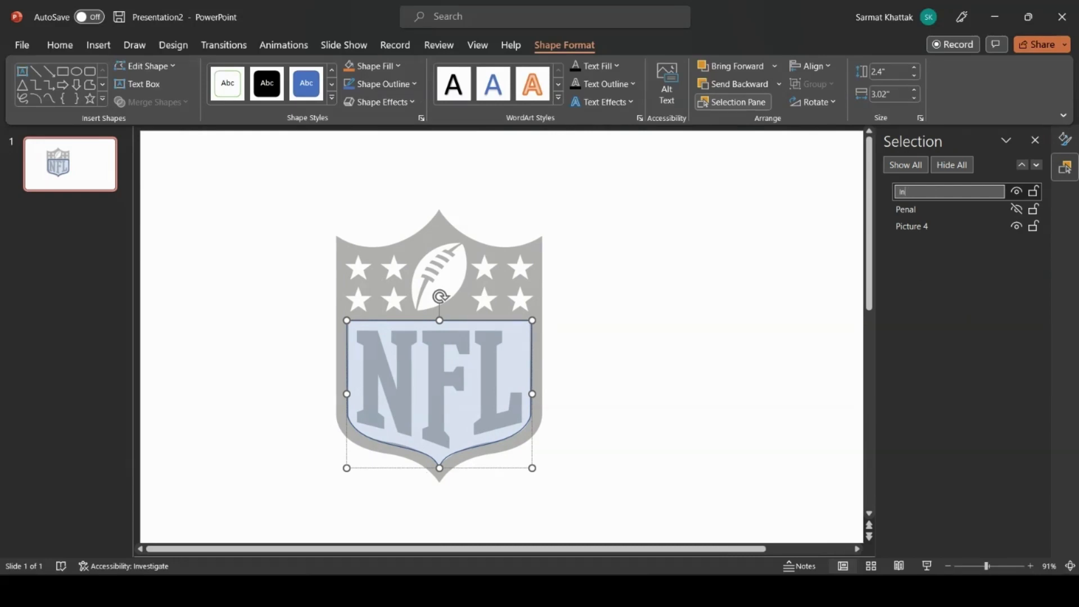
{"action": "key", "text": "Return"}
{"action": "left_click", "coordinate": [701, 288]}
{"action": "left_click", "coordinate": [1017, 193]}
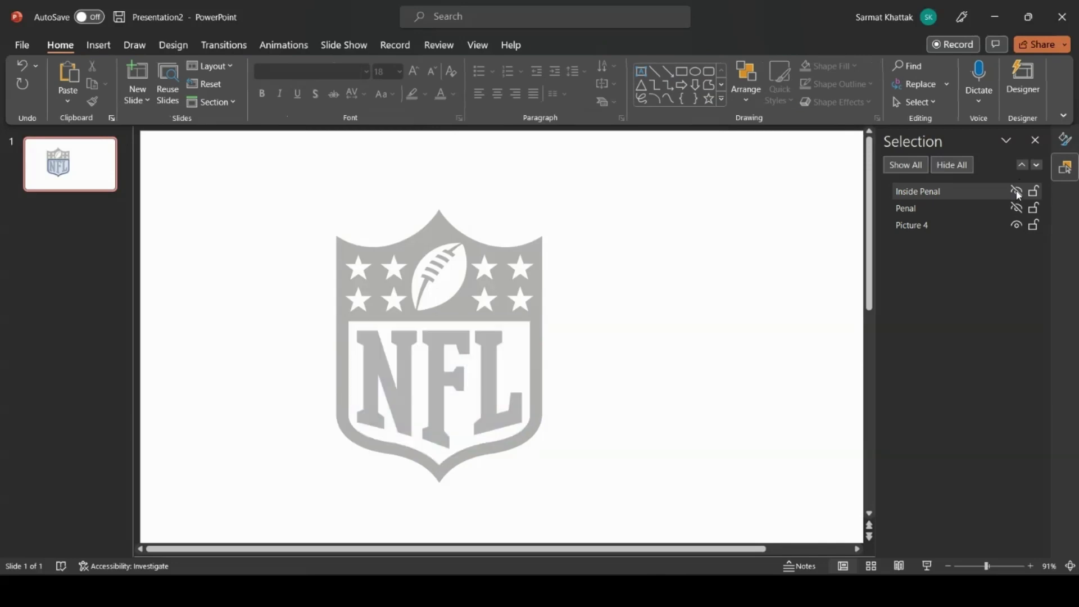
Step: Trace the letter N of the logo corner by corner as a closed freeform, about 1.74" high by 0.98" wide
{"action": "left_click_drag", "start_coordinate": [986, 563], "coordinate": [995, 568]}
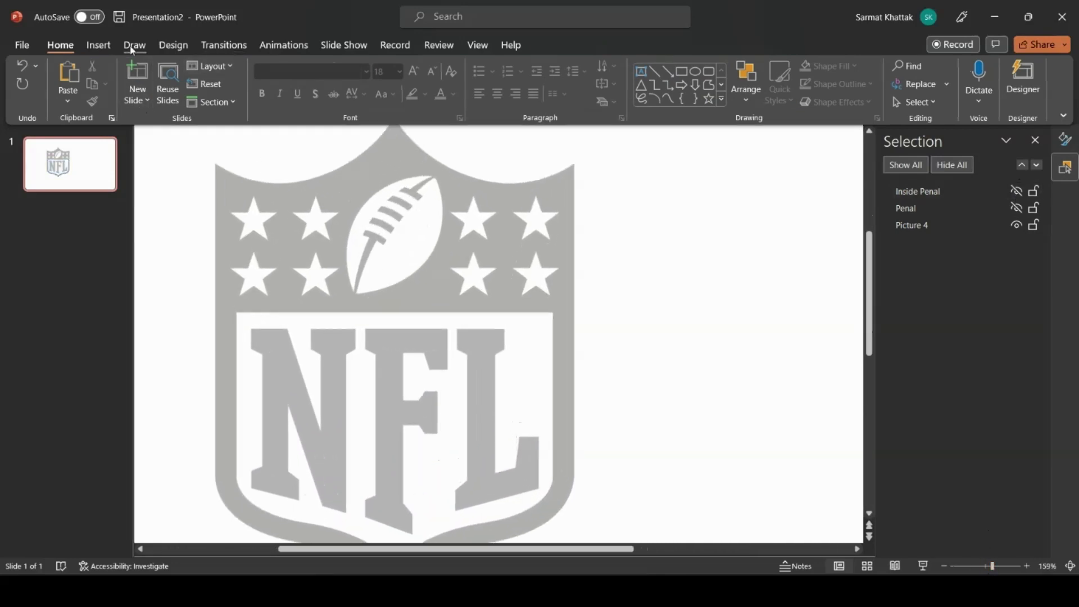
{"action": "left_click", "coordinate": [97, 45]}
{"action": "left_click", "coordinate": [268, 101]}
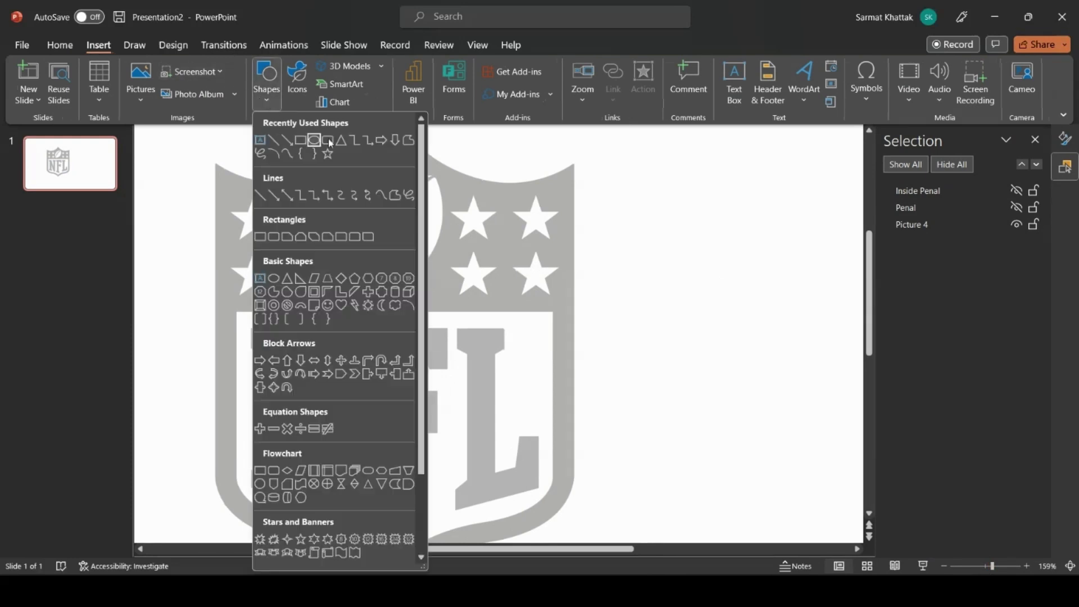
{"action": "left_click", "coordinate": [406, 139]}
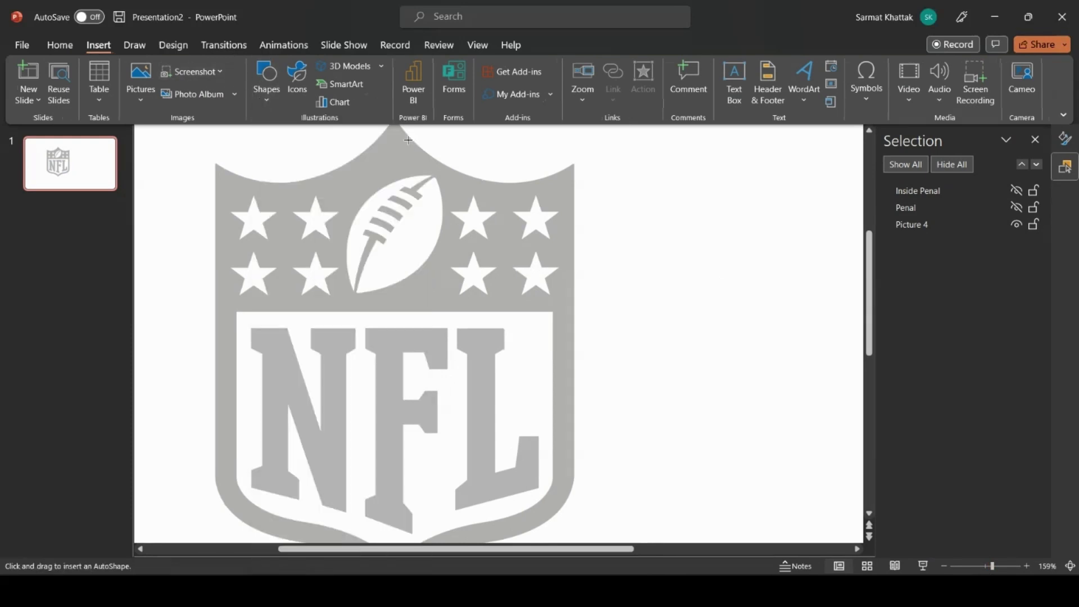
{"action": "left_click", "coordinate": [262, 351]}
{"action": "left_click", "coordinate": [263, 465]}
{"action": "left_click", "coordinate": [251, 469]}
{"action": "left_click", "coordinate": [252, 488]}
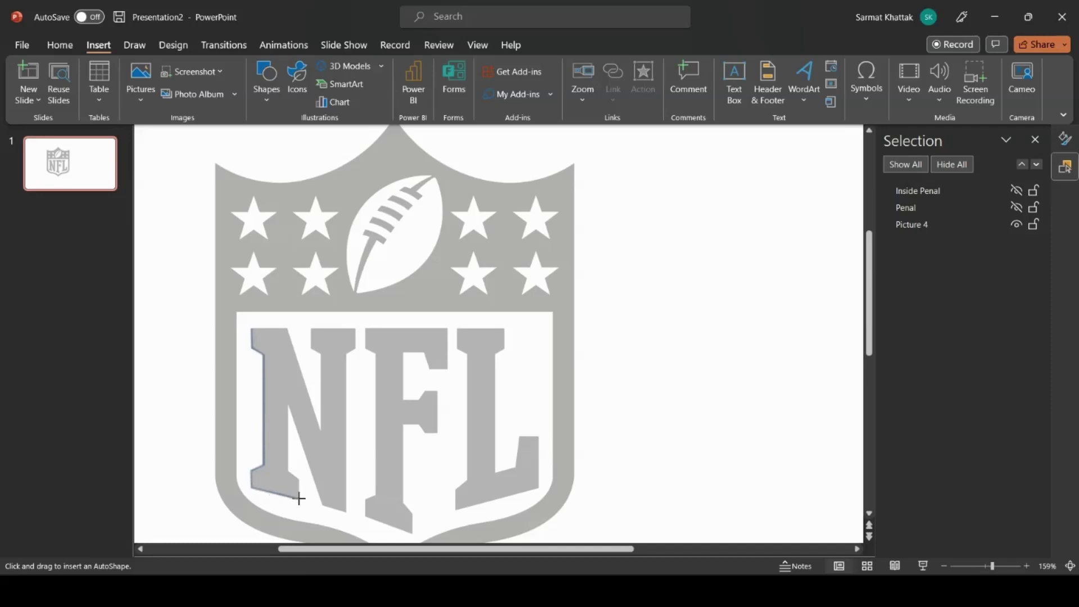
{"action": "left_click", "coordinate": [300, 498]}
{"action": "left_click", "coordinate": [300, 478]}
{"action": "left_click", "coordinate": [287, 470]}
{"action": "left_click", "coordinate": [287, 403]}
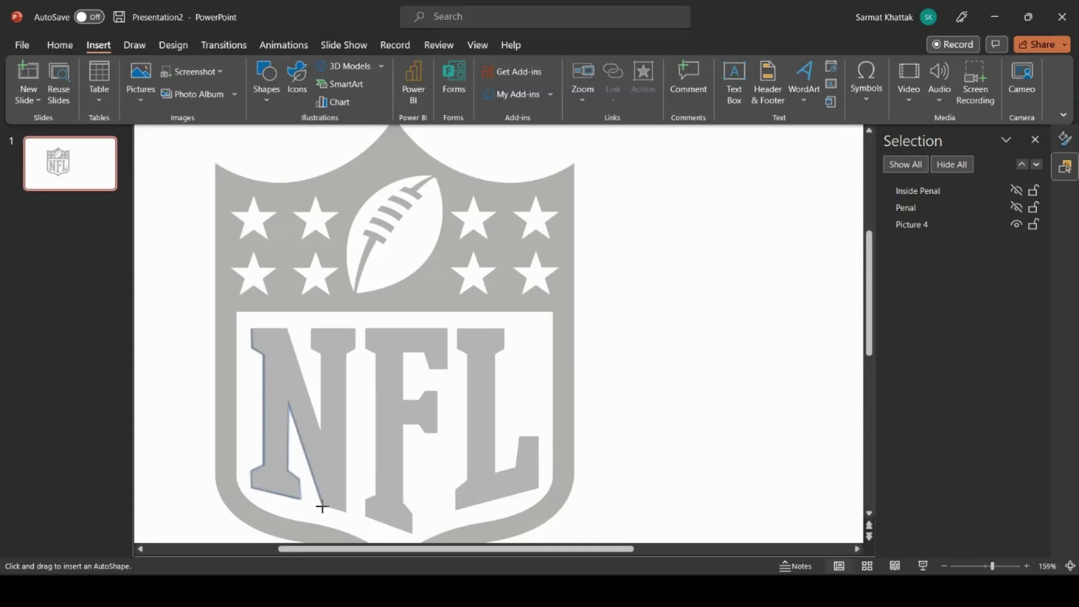
{"action": "left_click", "coordinate": [348, 512]}
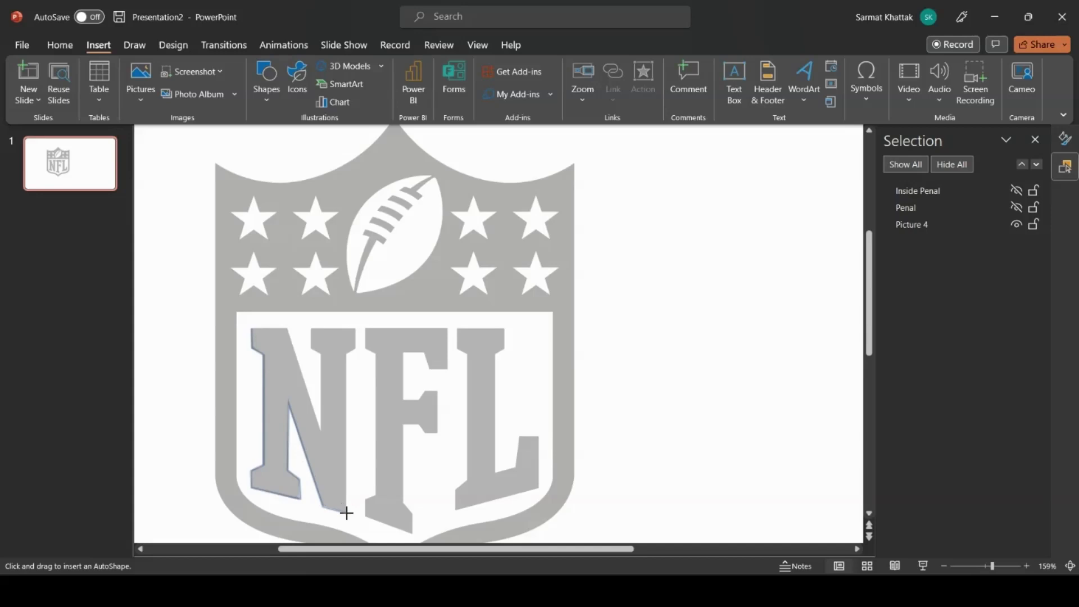
{"action": "left_click", "coordinate": [355, 347]}
{"action": "left_click", "coordinate": [356, 327]}
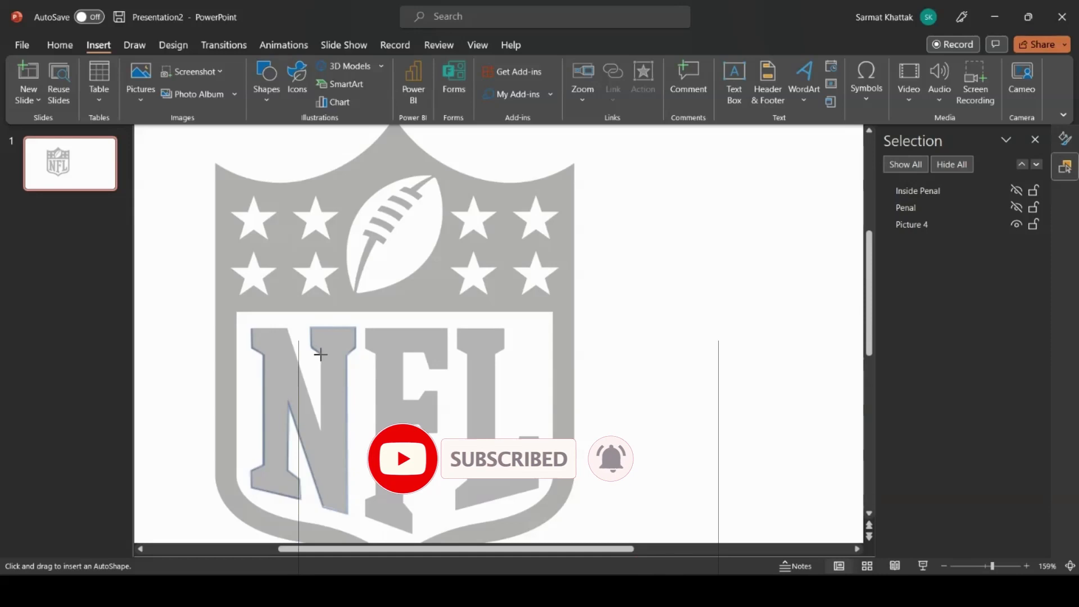
{"action": "left_click", "coordinate": [320, 429]}
{"action": "left_click", "coordinate": [249, 327]}
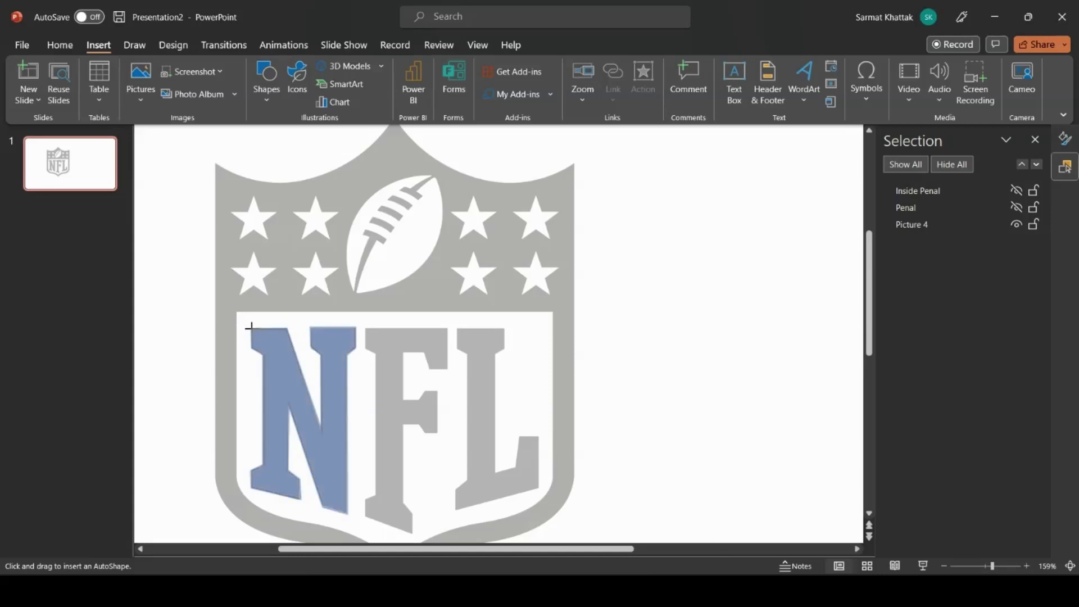
Step: Rename the traced N shape to "N" and hide it
{"action": "double_click", "coordinate": [908, 190]}
{"action": "double_click", "coordinate": [943, 192]}
{"action": "key", "text": "ctrl+a"}
{"action": "double_click", "coordinate": [941, 192]}
{"action": "key", "text": "ctrl+a"}
{"action": "type", "text": "n"}
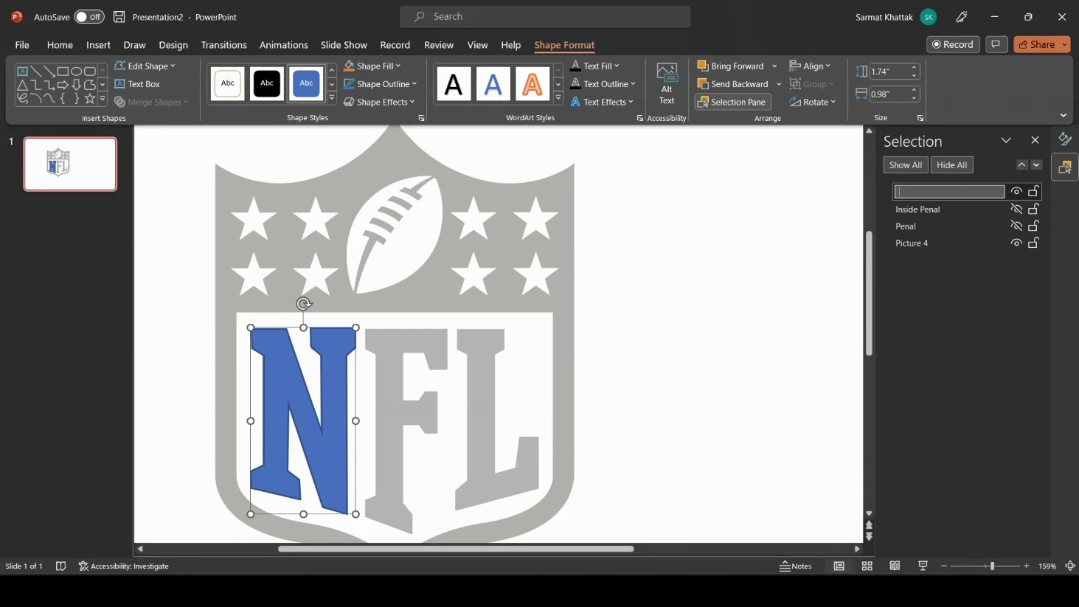
{"action": "key", "text": "Return"}
{"action": "left_click", "coordinate": [753, 264]}
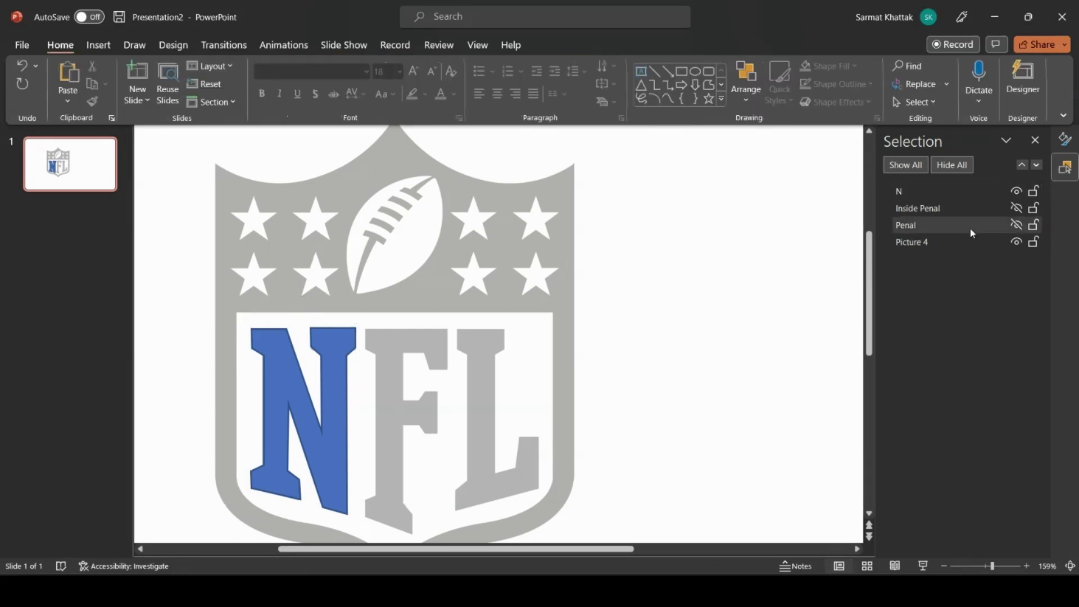
{"action": "left_click", "coordinate": [1016, 191]}
Step: Trace the letter F of the logo as a closed freeform, about 1.93" high by 0.78" wide
{"action": "left_click", "coordinate": [98, 45]}
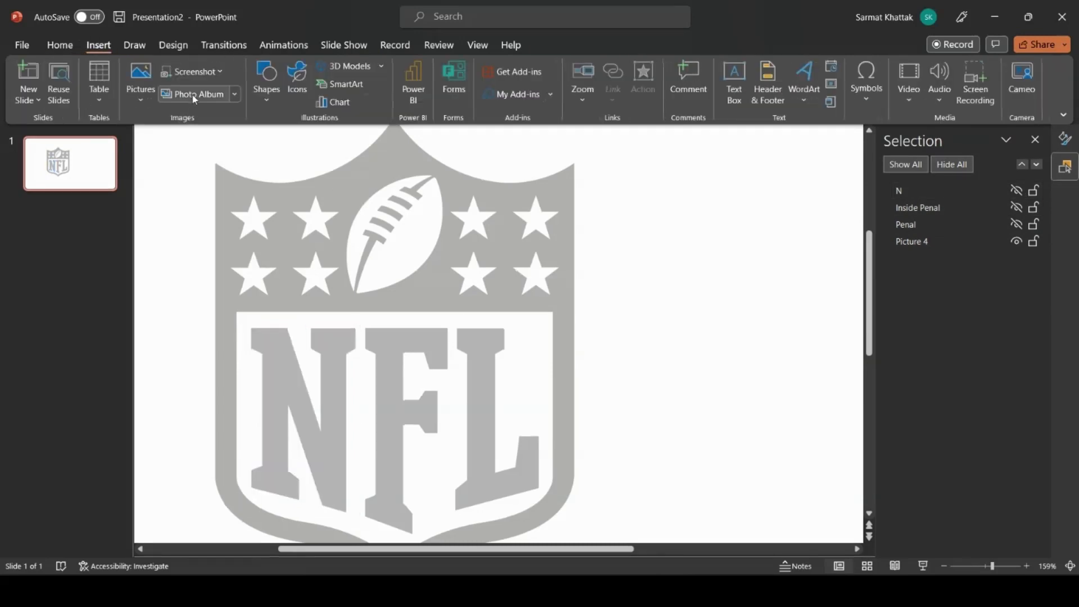
{"action": "left_click", "coordinate": [261, 102]}
{"action": "left_click", "coordinate": [409, 141]}
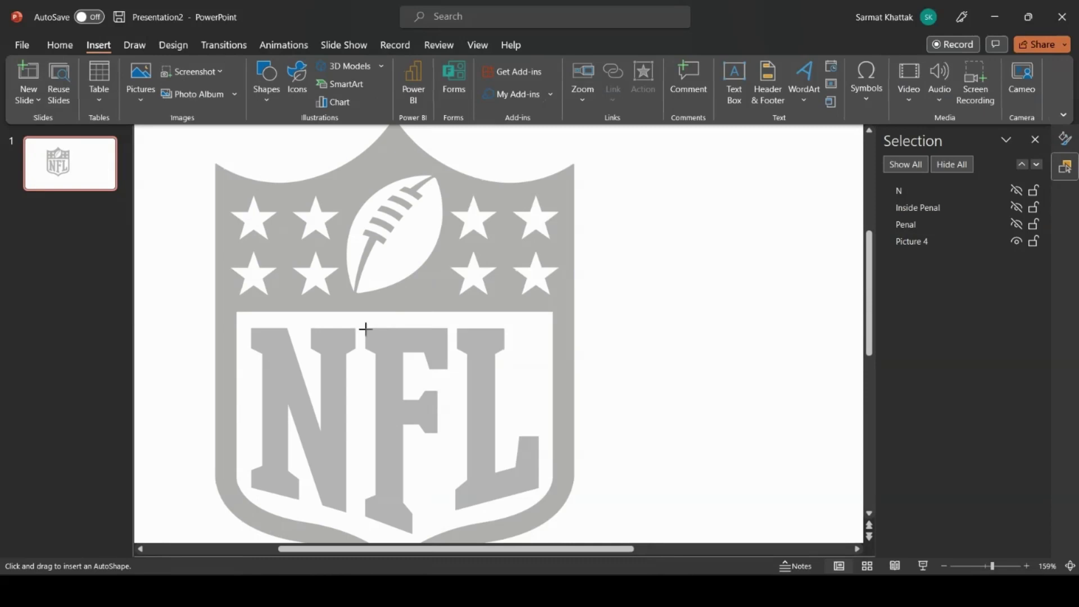
{"action": "mouse_move", "coordinate": [365, 347]}
{"action": "left_mouse_down"}
{"action": "mouse_move", "coordinate": [376, 349]}
{"action": "mouse_move", "coordinate": [378, 429]}
{"action": "mouse_move", "coordinate": [364, 516]}
{"action": "mouse_move", "coordinate": [413, 533]}
{"action": "mouse_move", "coordinate": [403, 422]}
{"action": "mouse_move", "coordinate": [438, 431]}
{"action": "mouse_move", "coordinate": [438, 388]}
{"action": "mouse_move", "coordinate": [400, 399]}
{"action": "mouse_move", "coordinate": [403, 350]}
{"action": "mouse_move", "coordinate": [426, 351]}
{"action": "mouse_move", "coordinate": [430, 368]}
{"action": "mouse_move", "coordinate": [443, 370]}
{"action": "mouse_move", "coordinate": [448, 332]}
{"action": "left_mouse_up"}
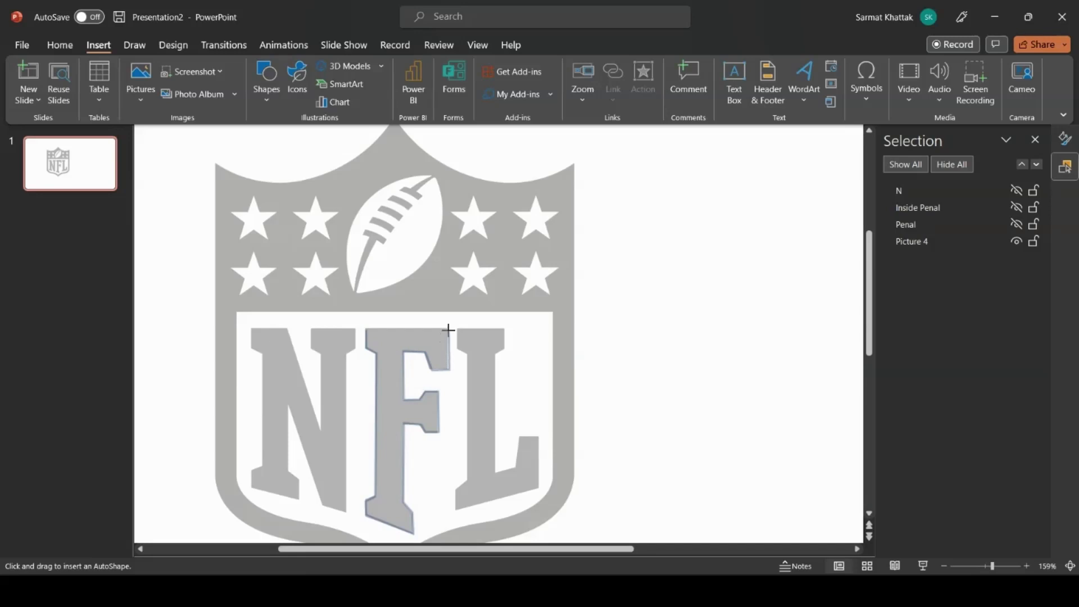
{"action": "left_click", "coordinate": [448, 368]}
{"action": "left_click", "coordinate": [448, 326]}
{"action": "left_click", "coordinate": [370, 326]}
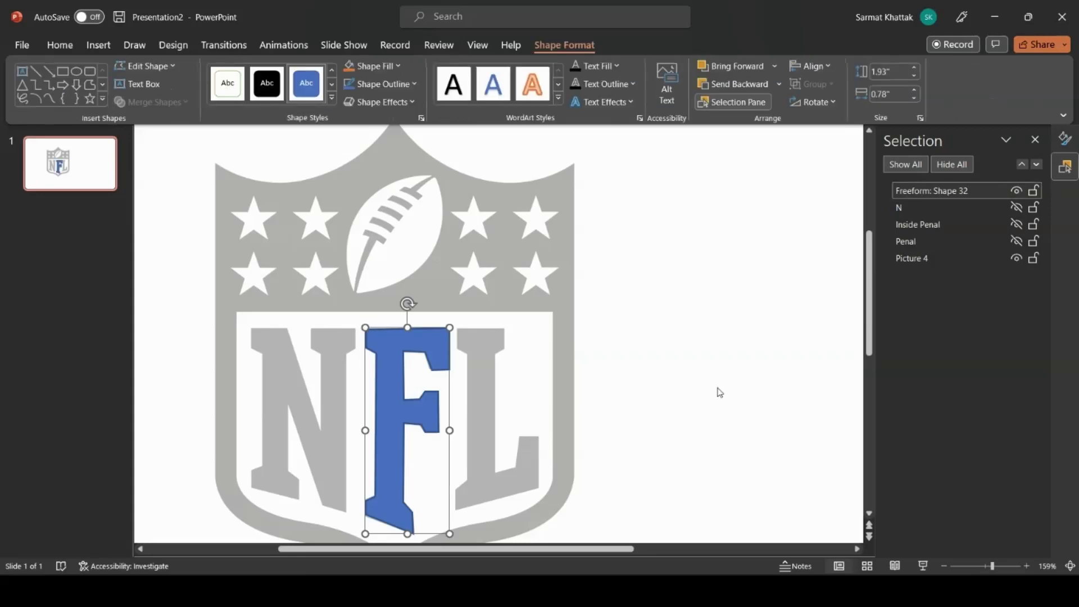
Step: Rename the traced F shape to "F" and hide it
{"action": "double_click", "coordinate": [951, 191]}
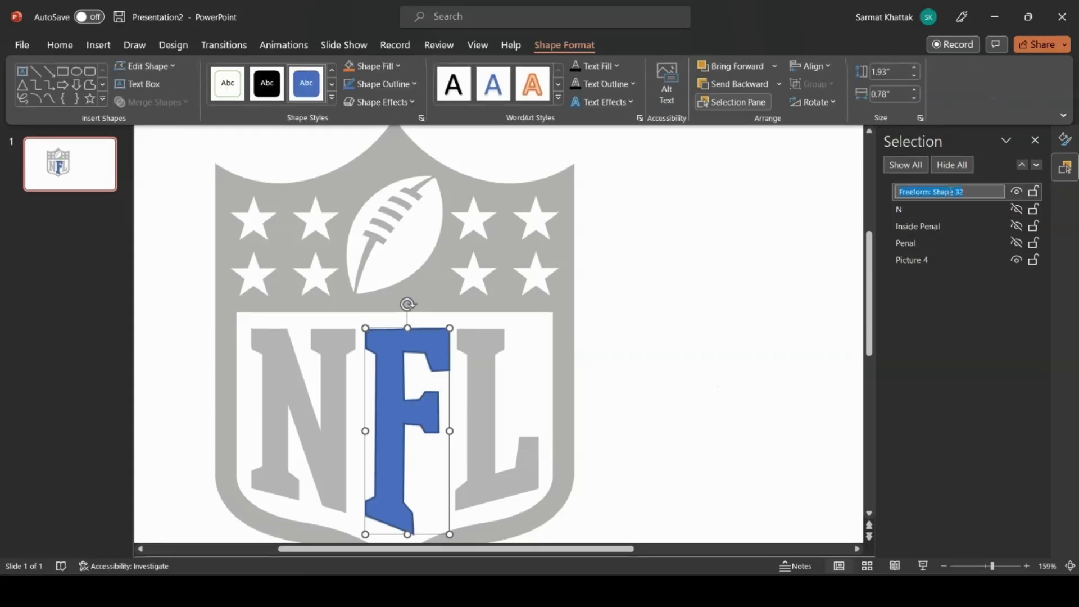
{"action": "type", "text": "F"}
{"action": "left_click", "coordinate": [670, 324]}
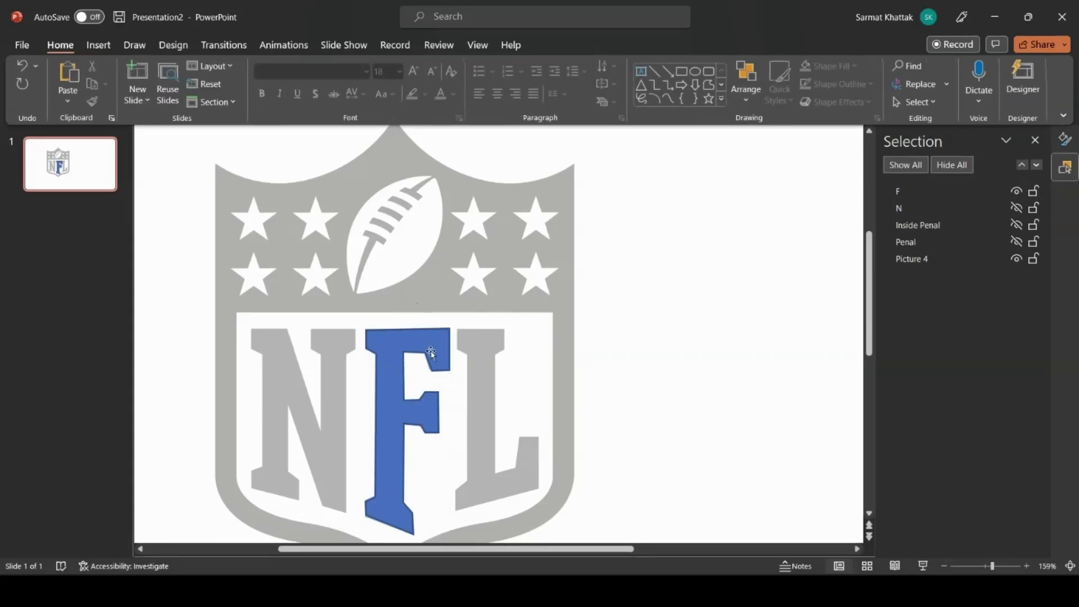
{"action": "left_click", "coordinate": [1015, 192]}
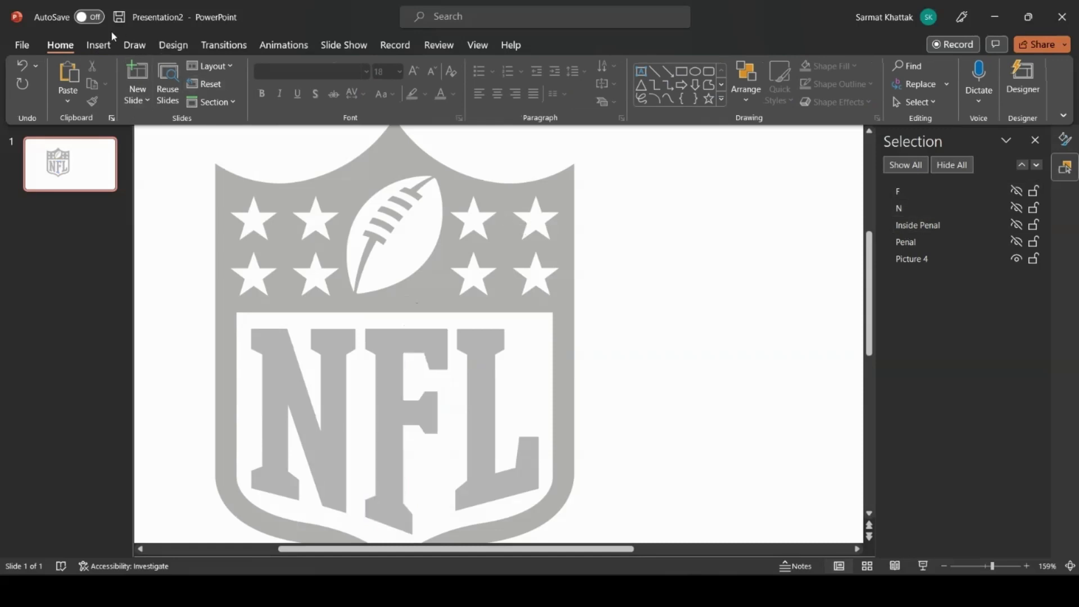
Step: Trace the letter L of the logo corner by corner as a closed freeform, about 1.71" high by 0.8" wide
{"action": "left_click", "coordinate": [99, 46]}
{"action": "left_click", "coordinate": [266, 79]}
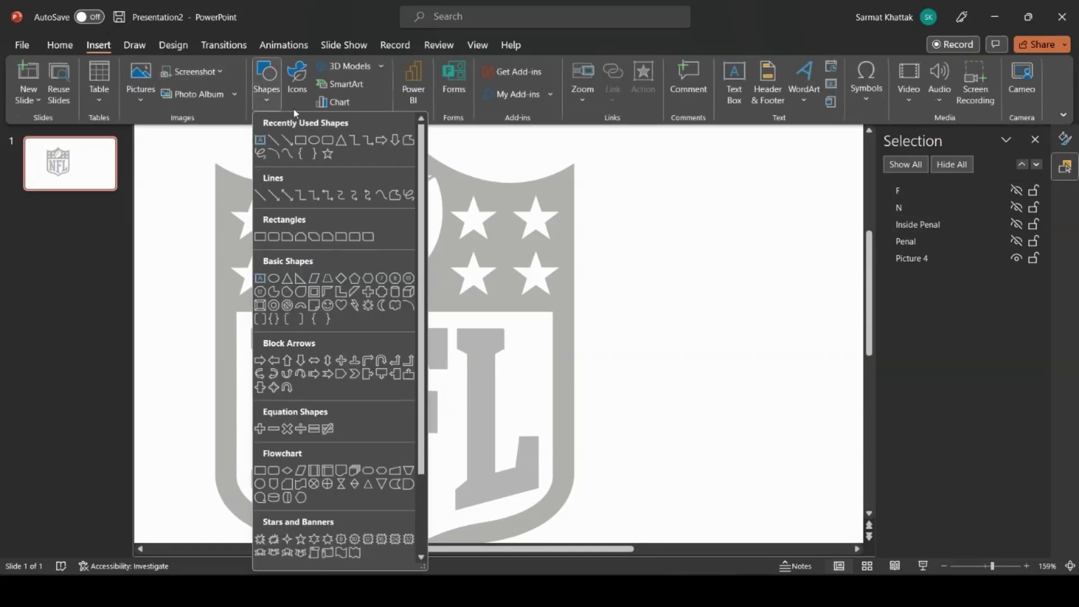
{"action": "left_click", "coordinate": [408, 141]}
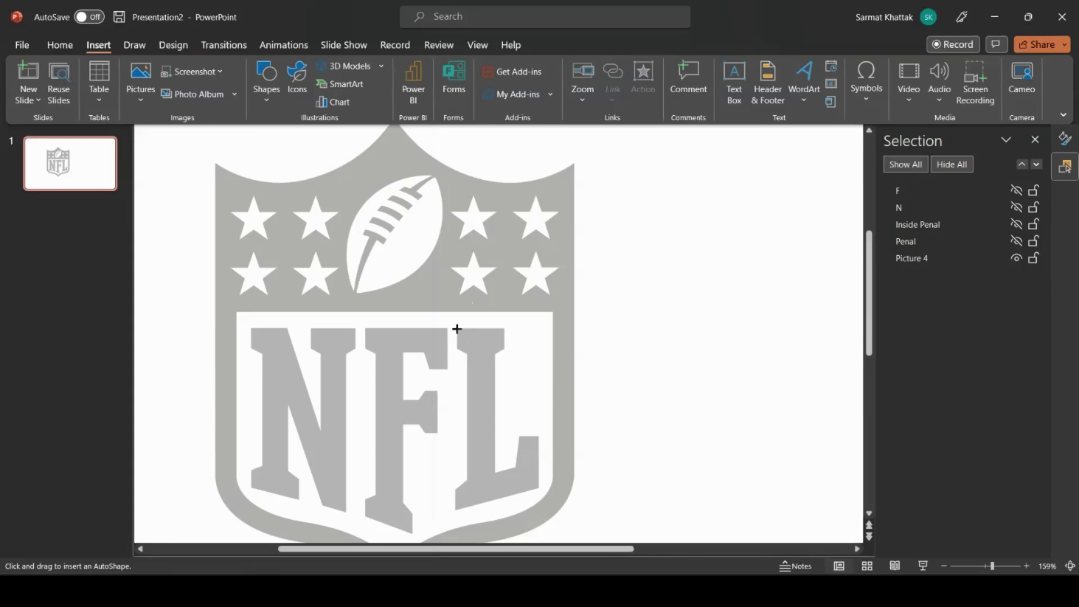
{"action": "mouse_move", "coordinate": [456, 328]}
{"action": "left_mouse_down"}
{"action": "mouse_move", "coordinate": [467, 352]}
{"action": "mouse_move", "coordinate": [467, 482]}
{"action": "mouse_move", "coordinate": [454, 509]}
{"action": "left_mouse_up"}
{"action": "left_click", "coordinate": [455, 509]}
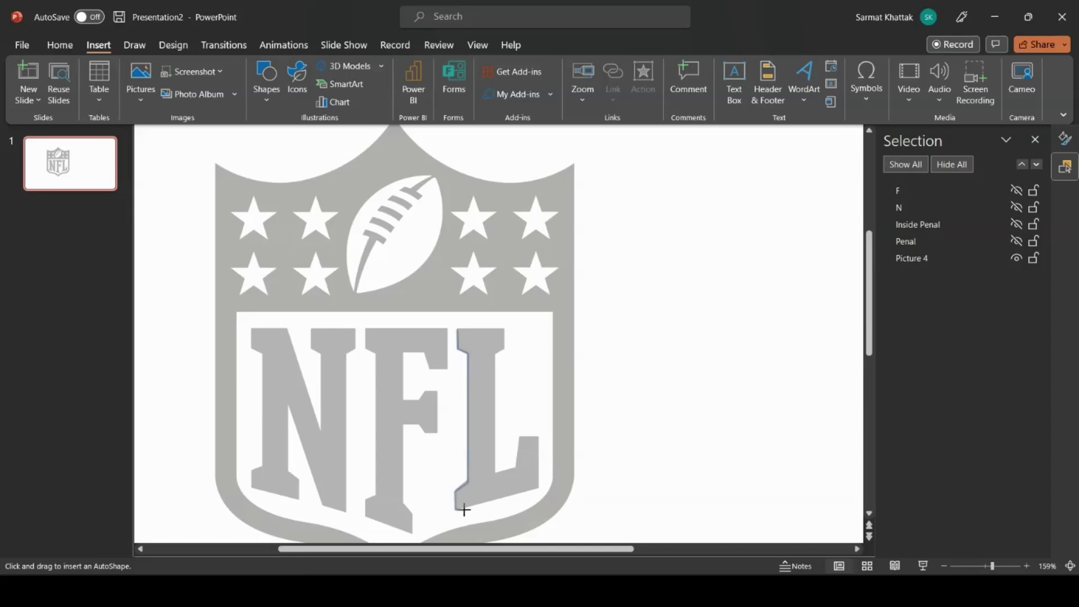
{"action": "left_click", "coordinate": [540, 488]}
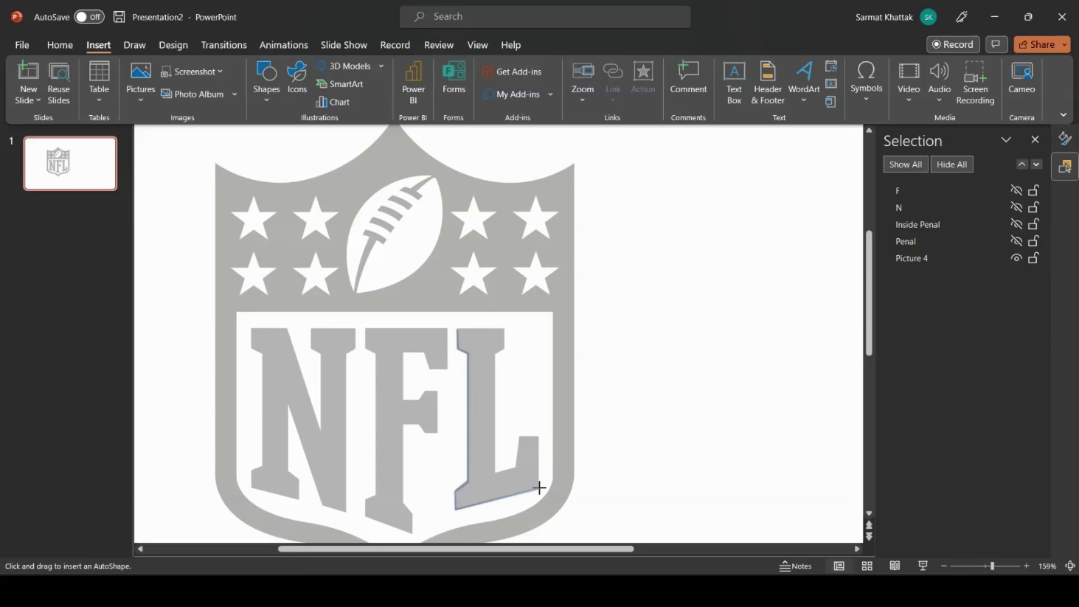
{"action": "left_click", "coordinate": [539, 436]}
{"action": "left_click", "coordinate": [518, 436]}
{"action": "left_click", "coordinate": [515, 467]}
{"action": "left_click", "coordinate": [495, 471]}
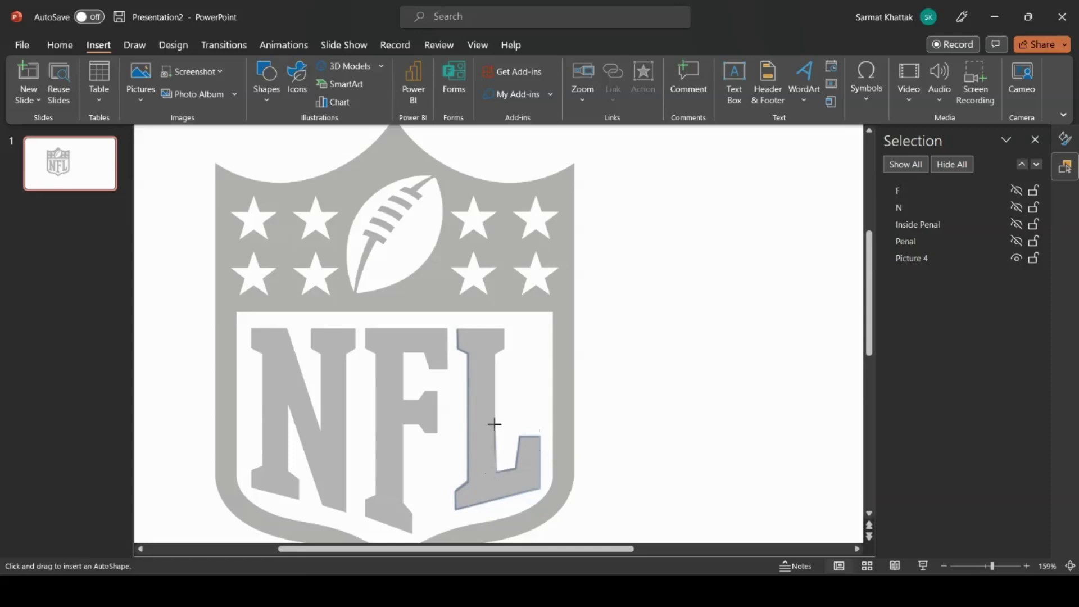
{"action": "left_click", "coordinate": [495, 347]}
{"action": "left_click", "coordinate": [505, 346]}
{"action": "left_click", "coordinate": [504, 327]}
{"action": "left_click", "coordinate": [454, 329]}
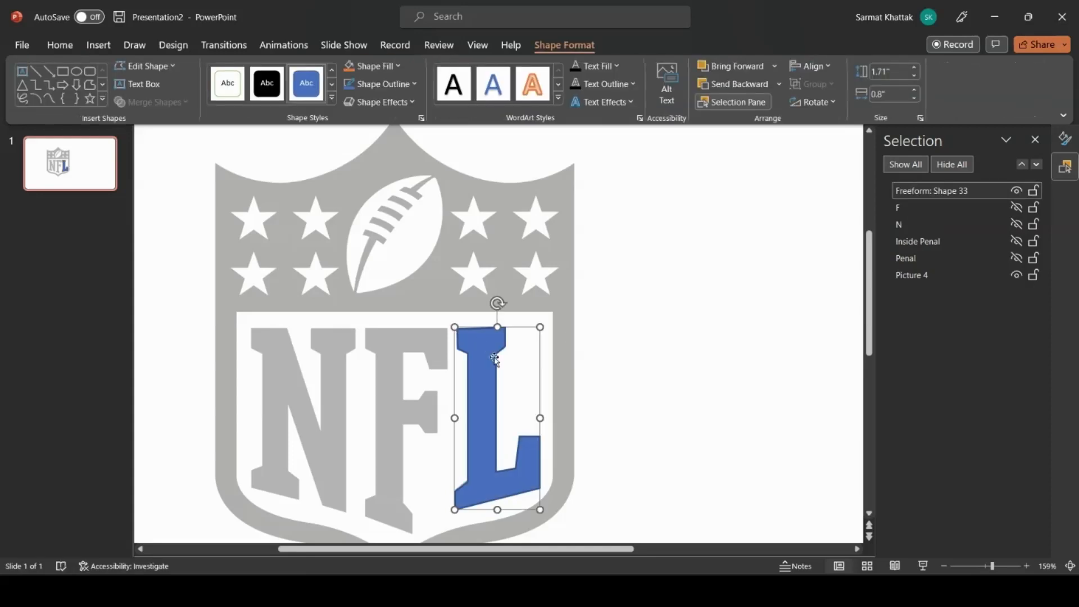
Step: Rename the traced L shape to "L" and hide it
{"action": "double_click", "coordinate": [970, 192]}
{"action": "type", "text": "L"}
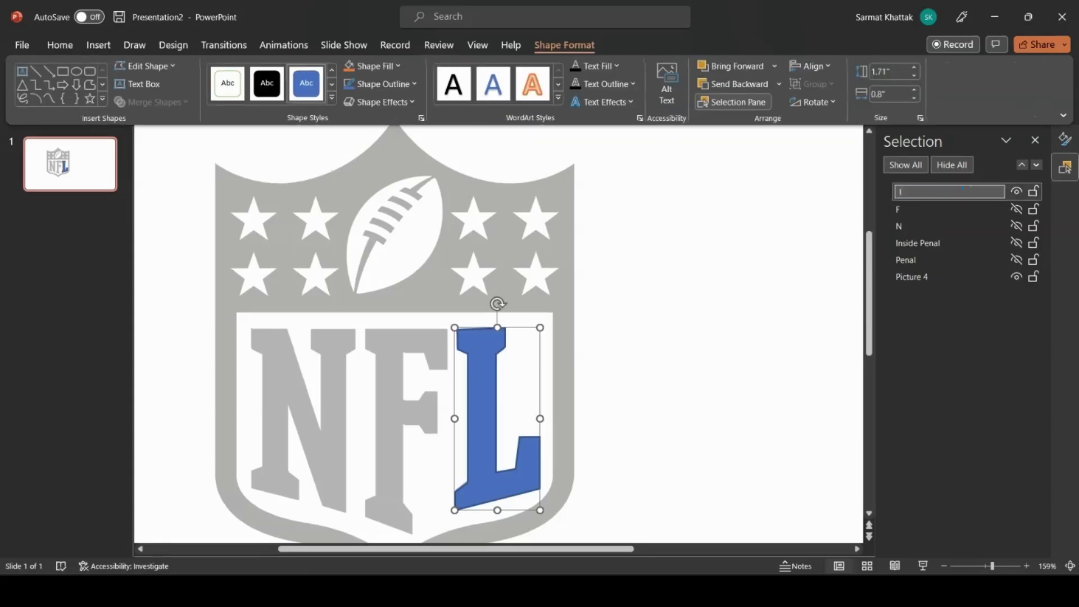
{"action": "left_click", "coordinate": [1018, 192]}
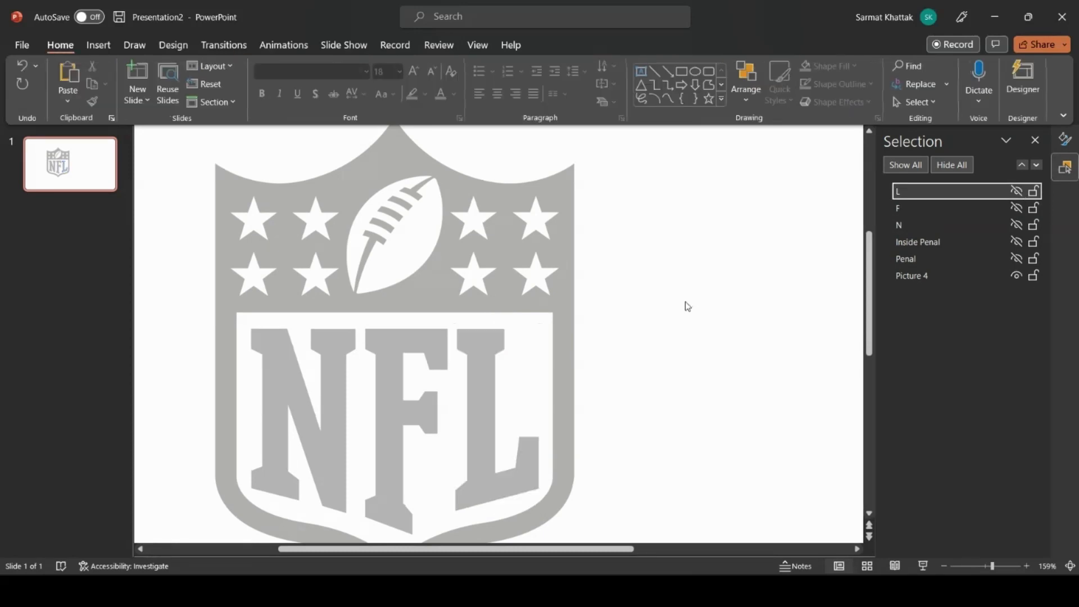
Step: Draw an oval about 1.52" high by 1.6" wide over the football and set its fill transparency to 70%
{"action": "left_click", "coordinate": [101, 46]}
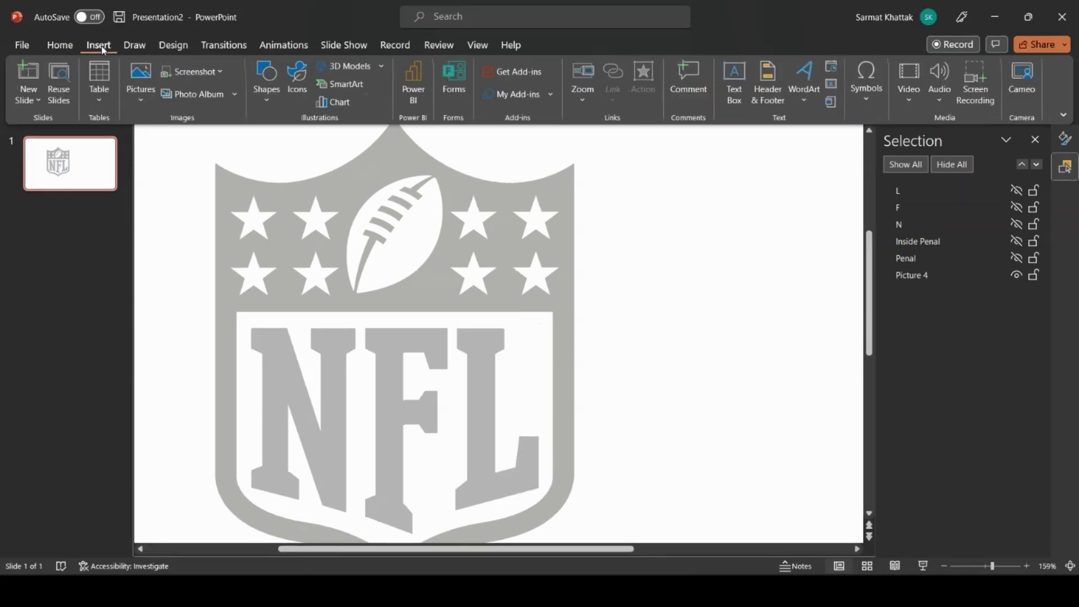
{"action": "left_click", "coordinate": [267, 96]}
{"action": "left_click", "coordinate": [315, 140]}
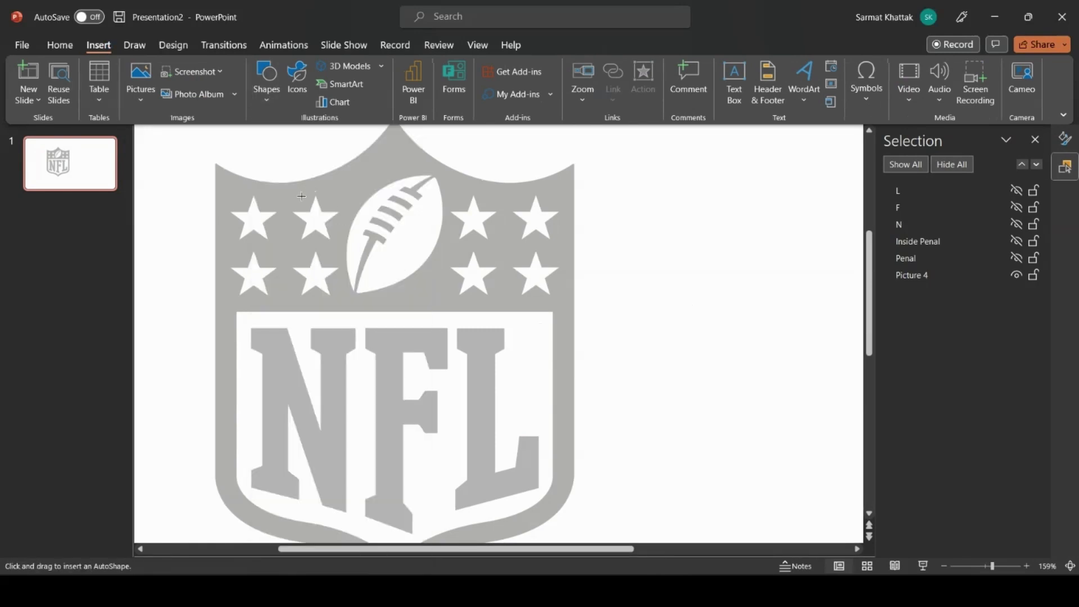
{"action": "left_click_drag", "start_coordinate": [316, 178], "coordinate": [487, 341]}
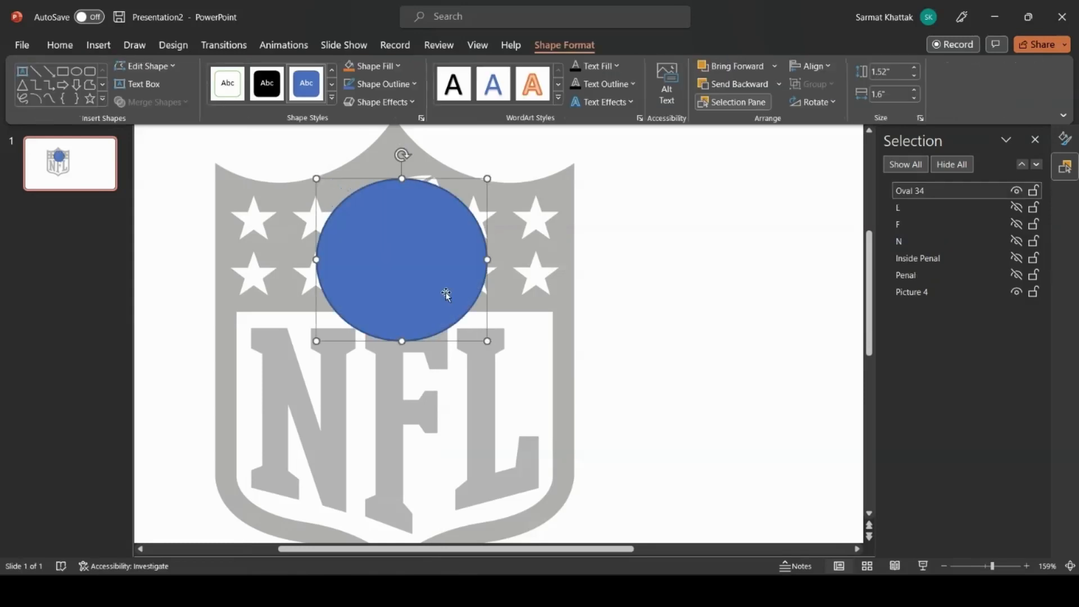
{"action": "right_click", "coordinate": [451, 262]}
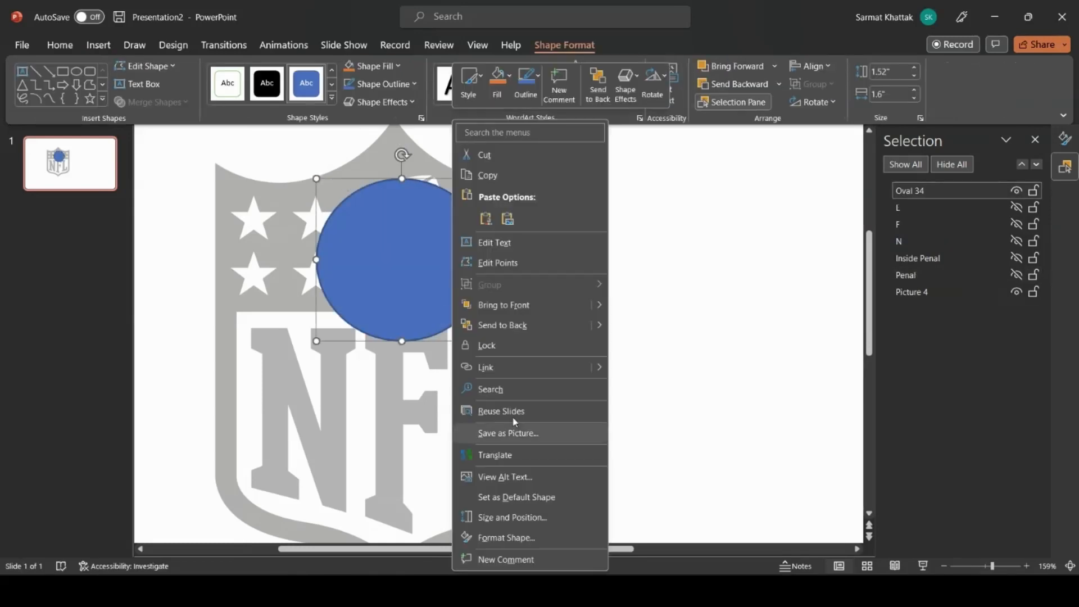
{"action": "left_click", "coordinate": [513, 537]}
{"action": "left_click_drag", "start_coordinate": [937, 370], "coordinate": [963, 369]}
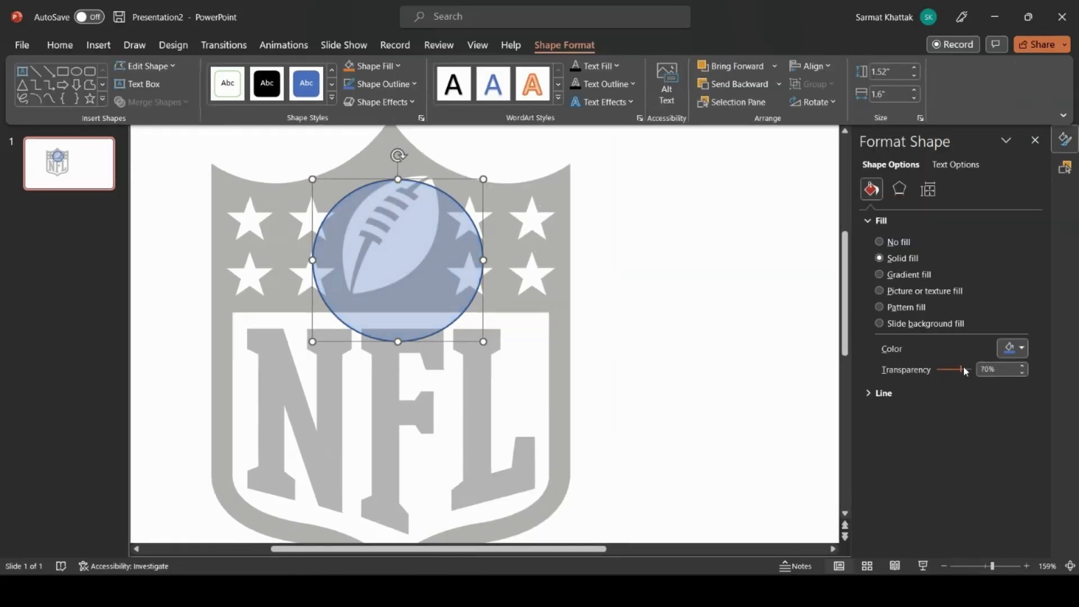
Step: Reposition and resize the oval to about 1.56" high by 1.54" wide so its edge follows the football's upper-left curve
{"action": "left_click_drag", "start_coordinate": [483, 180], "coordinate": [432, 185]}
{"action": "left_click_drag", "start_coordinate": [353, 203], "coordinate": [383, 198]}
{"action": "left_click_drag", "start_coordinate": [461, 181], "coordinate": [506, 175]}
{"action": "left_click", "coordinate": [425, 340]}
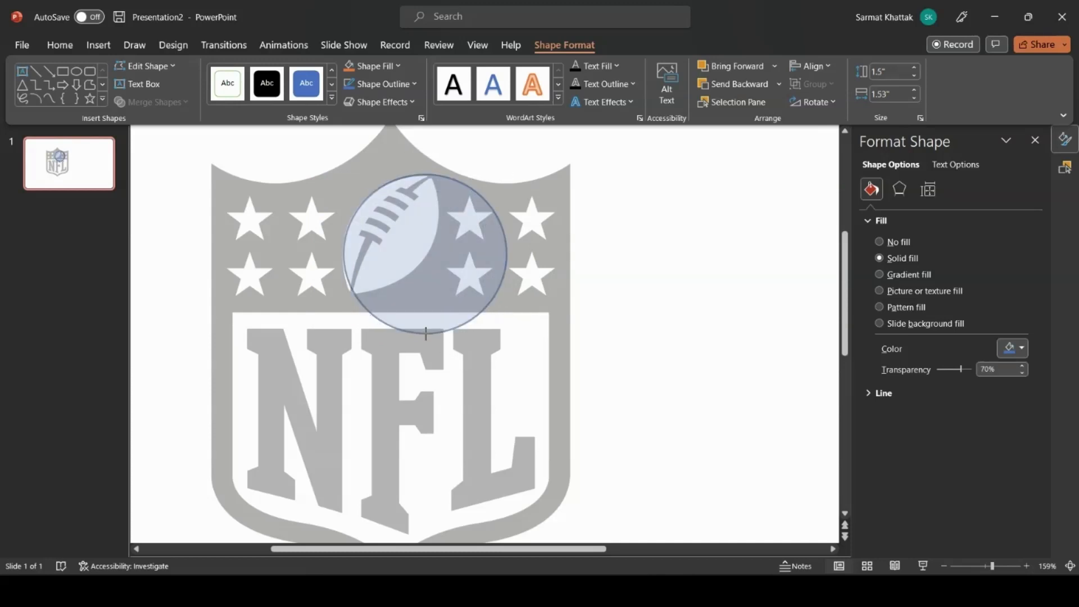
{"action": "left_click_drag", "start_coordinate": [425, 340], "coordinate": [424, 341]}
{"action": "left_click_drag", "start_coordinate": [342, 174], "coordinate": [342, 174]}
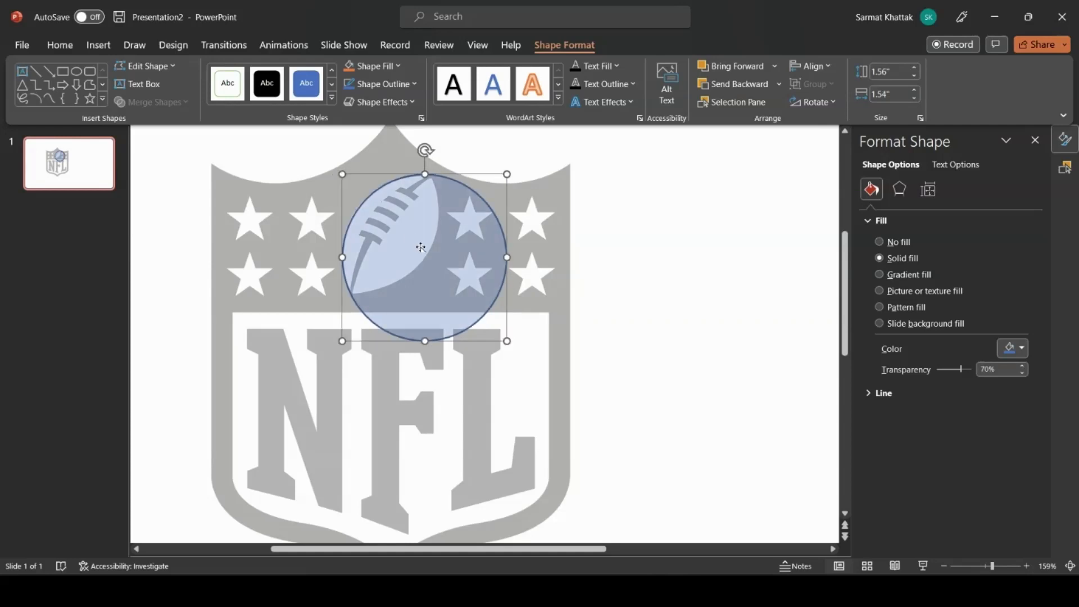
Step: Duplicate the oval and place the copy up and to the left so the overlap matches the football
{"action": "key", "text": "ctrl+c"}
{"action": "key", "text": "ctrl+v"}
{"action": "left_click_drag", "start_coordinate": [438, 251], "coordinate": [350, 183]}
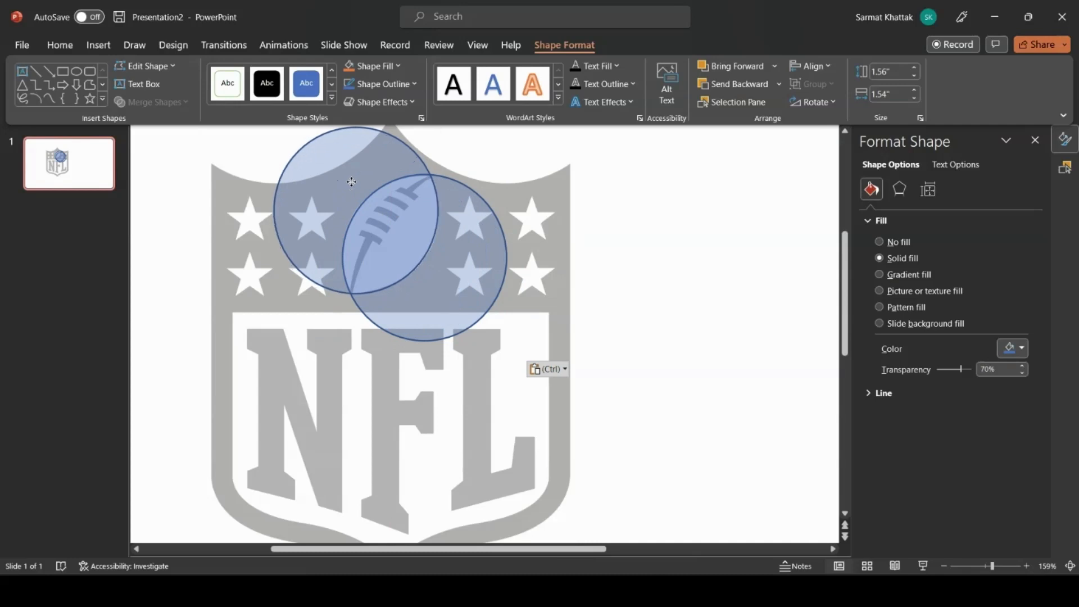
Step: Intersect the two overlapping ovals into a single football shape
{"action": "left_click", "coordinate": [481, 250]}
{"action": "left_click", "coordinate": [310, 184], "text": "shift"}
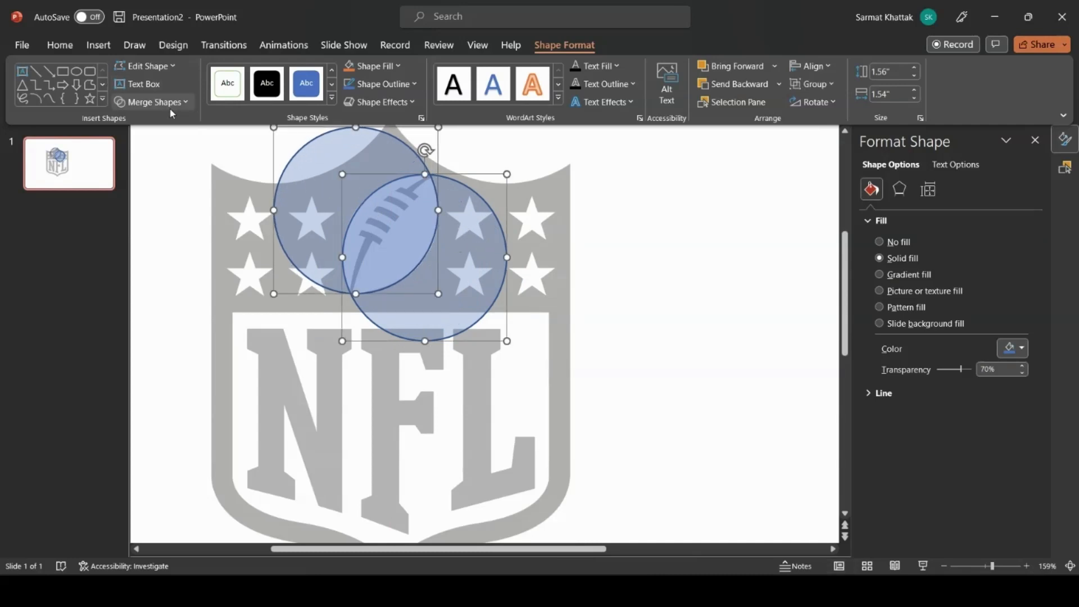
{"action": "left_click", "coordinate": [168, 103]}
{"action": "left_click", "coordinate": [153, 178]}
{"action": "left_click", "coordinate": [686, 274]}
{"action": "left_click", "coordinate": [395, 241]}
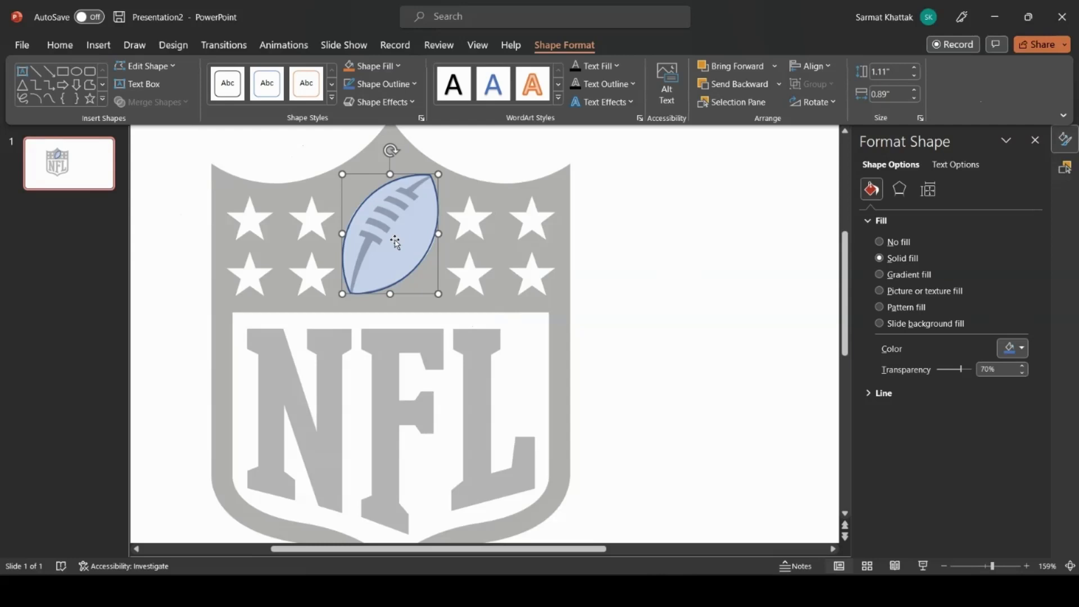
{"action": "left_click", "coordinate": [552, 246]}
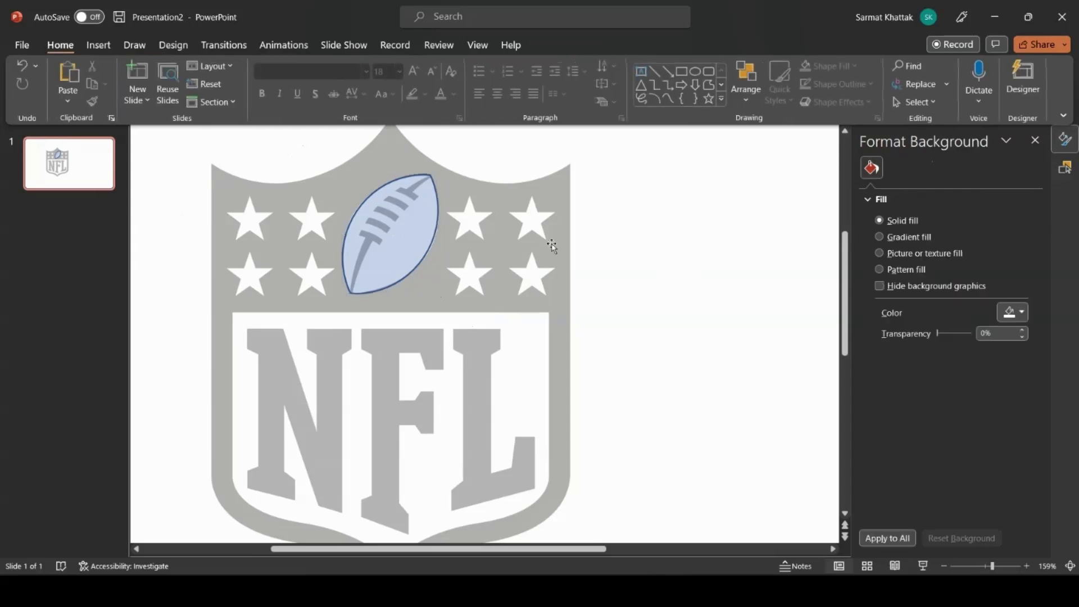
Step: Paste another copy of the oval and enlarge it so its upper-left edge runs along the football's seam
{"action": "key", "text": "ctrl+v"}
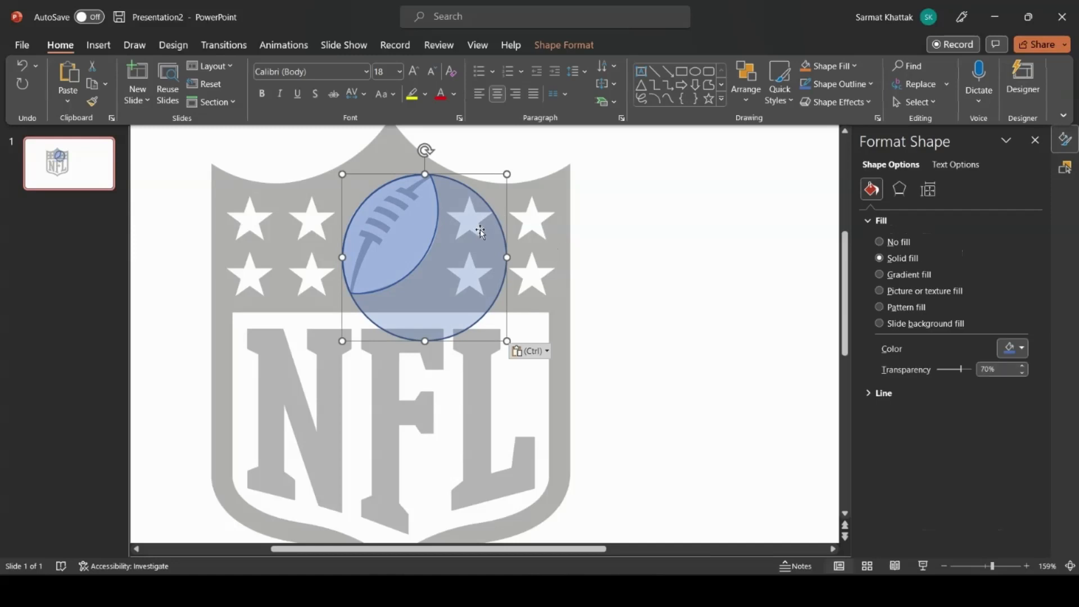
{"action": "left_click_drag", "start_coordinate": [471, 233], "coordinate": [485, 251]}
{"action": "left_click_drag", "start_coordinate": [521, 192], "coordinate": [571, 164]}
{"action": "left_click_drag", "start_coordinate": [464, 361], "coordinate": [357, 434]}
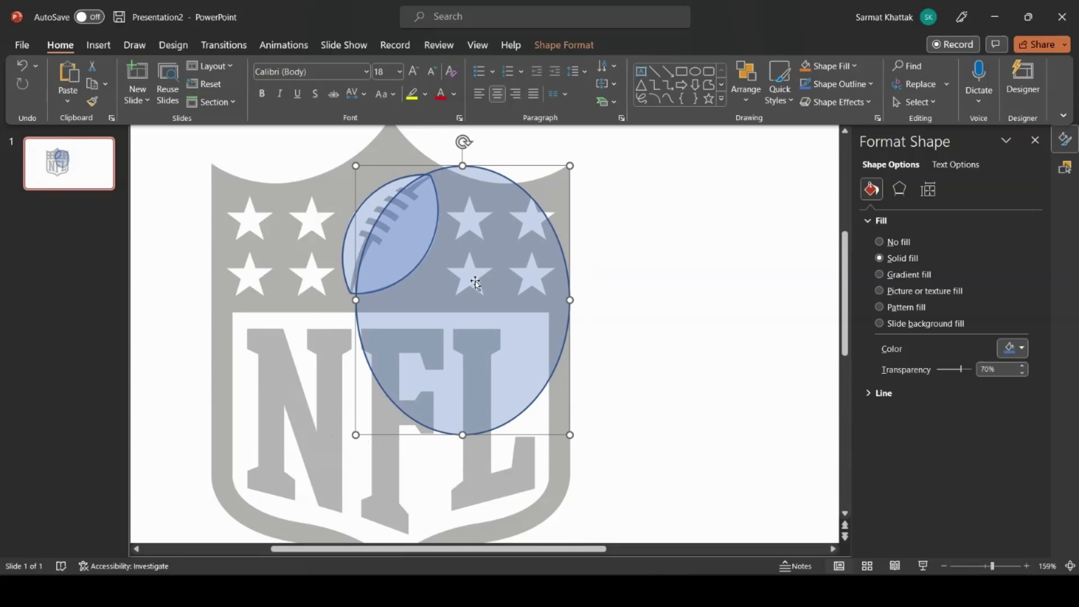
Step: Set the enlarged oval's outline width to 0.5 pt
{"action": "left_click", "coordinate": [476, 302]}
{"action": "left_click", "coordinate": [877, 394]}
{"action": "left_click", "coordinate": [985, 512]}
{"action": "key", "text": "BackSpace"}
{"action": "type", "text": "2"}
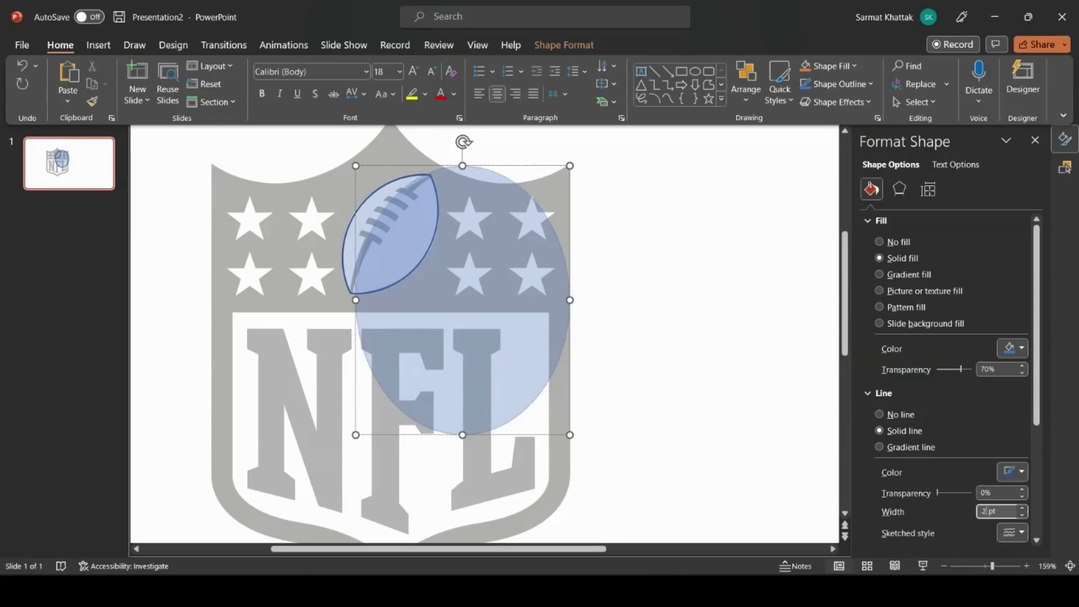
{"action": "key", "text": "BackSpace"}
{"action": "type", "text": ".5"}
{"action": "left_click", "coordinate": [701, 382]}
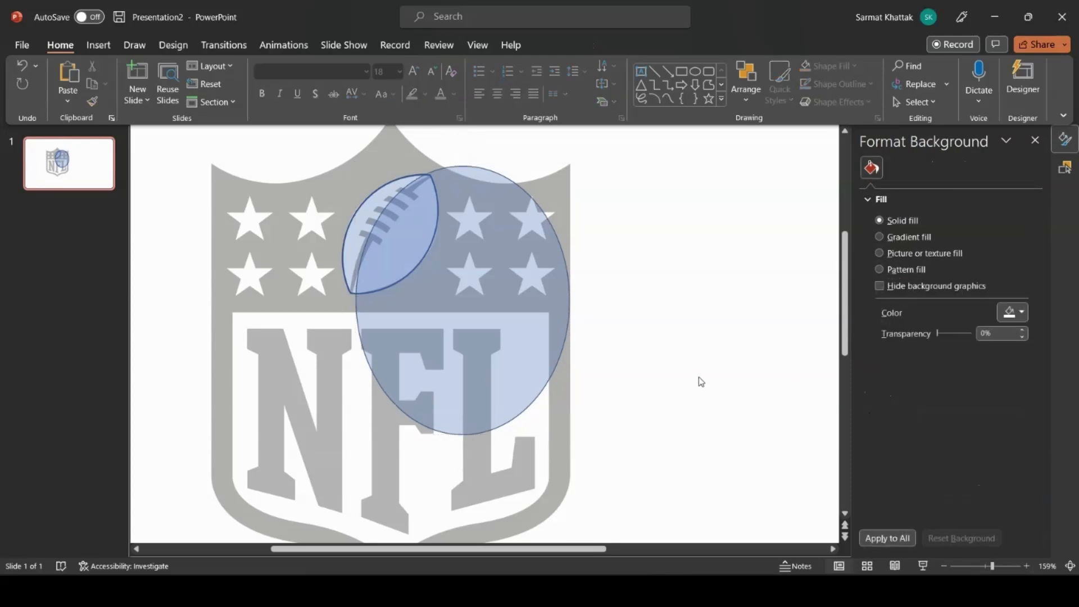
Step: Realign the oval with the football's seam and enlarge it to about 2.81" high by 2.19" wide
{"action": "left_click_drag", "start_coordinate": [494, 346], "coordinate": [480, 351]}
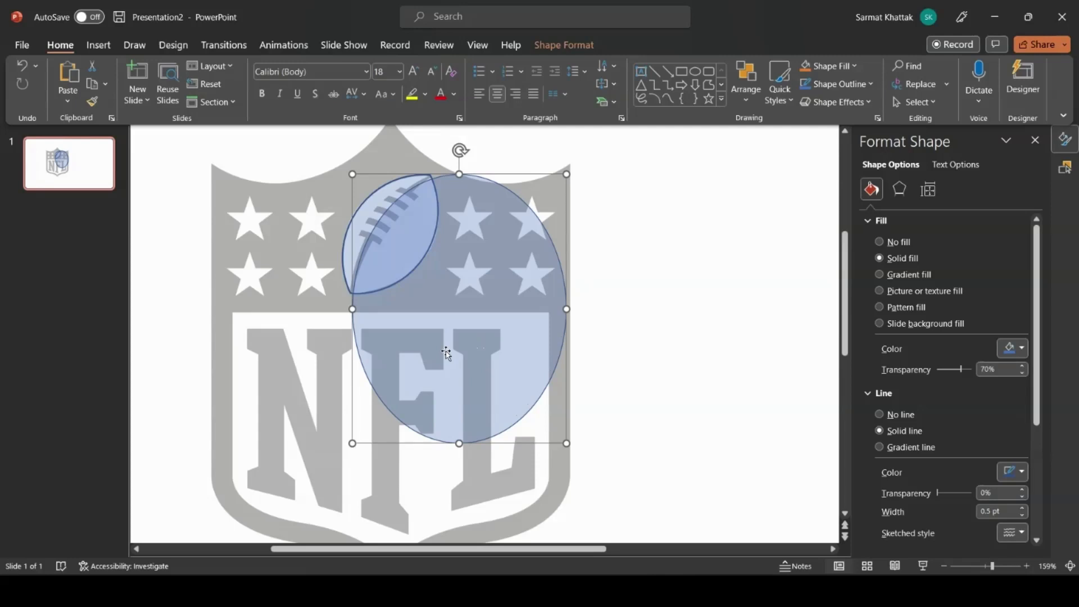
{"action": "left_click_drag", "start_coordinate": [566, 174], "coordinate": [579, 167]}
{"action": "left_click_drag", "start_coordinate": [352, 443], "coordinate": [347, 468]}
{"action": "left_click_drag", "start_coordinate": [581, 166], "coordinate": [581, 167]}
Step: Set the seam oval's outline width to 0.9 pt
{"action": "left_click", "coordinate": [992, 511]}
{"action": "key", "text": "BackSpace"}
{"action": "type", "text": "9"}
{"action": "left_click", "coordinate": [446, 321]}
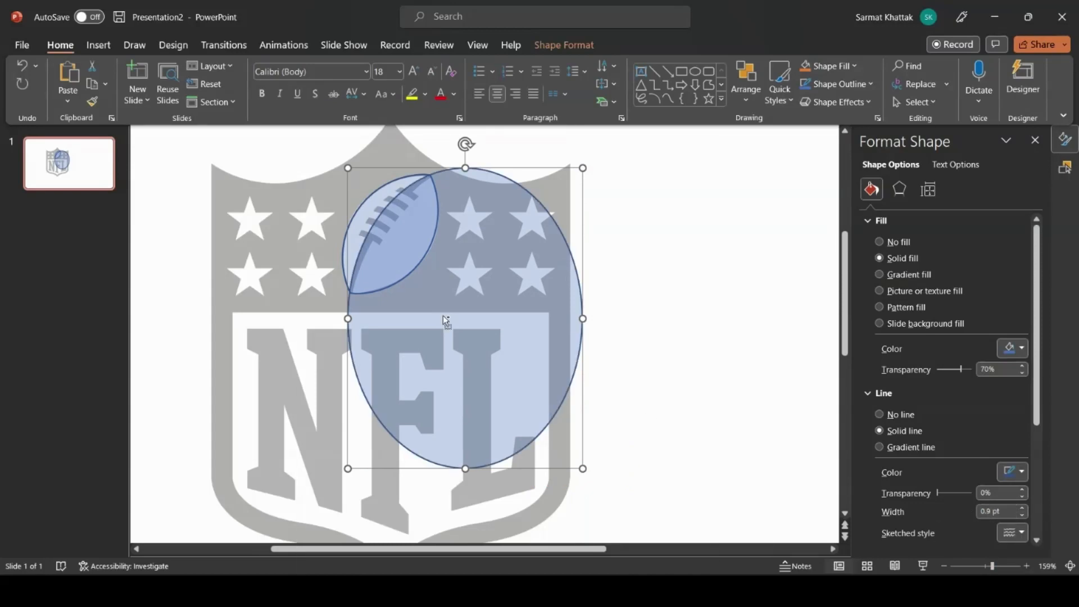
Step: Duplicate the seam oval and stretch the copy to about 3.22" high by 2.3" wide, leaving a thin crescent along the seam
{"action": "key", "text": "ctrl+v"}
{"action": "left_click_drag", "start_coordinate": [448, 314], "coordinate": [441, 294]}
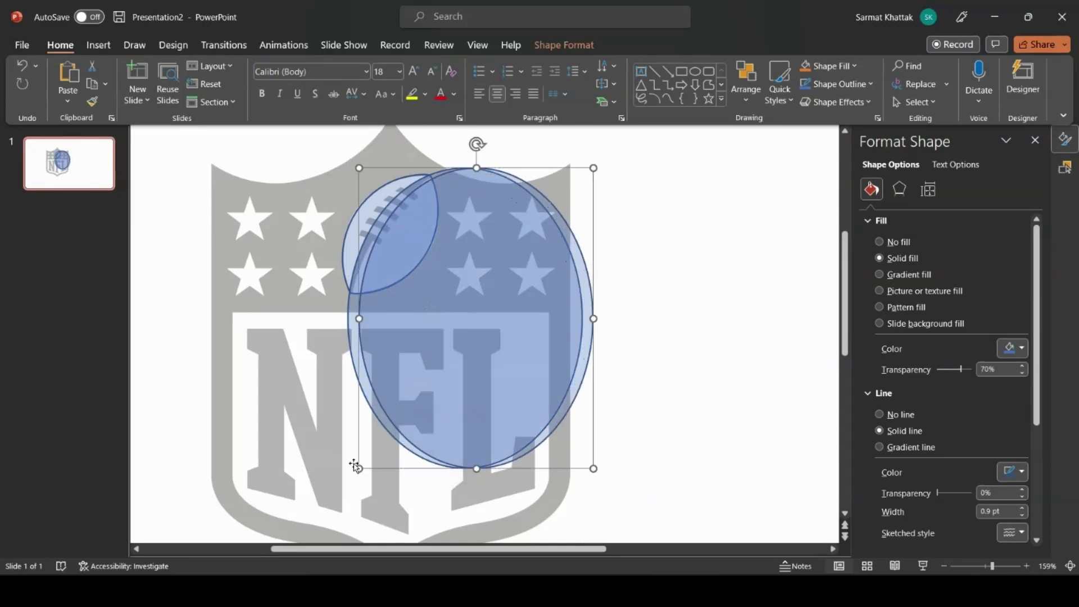
{"action": "left_click_drag", "start_coordinate": [356, 465], "coordinate": [350, 511]}
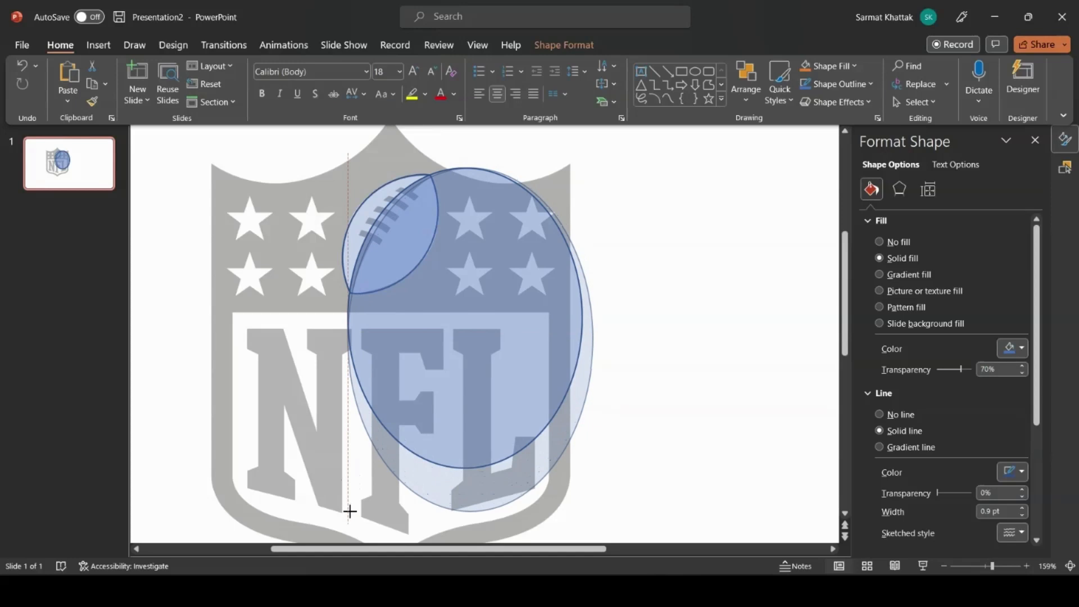
{"action": "left_click_drag", "start_coordinate": [350, 510], "coordinate": [349, 511]}
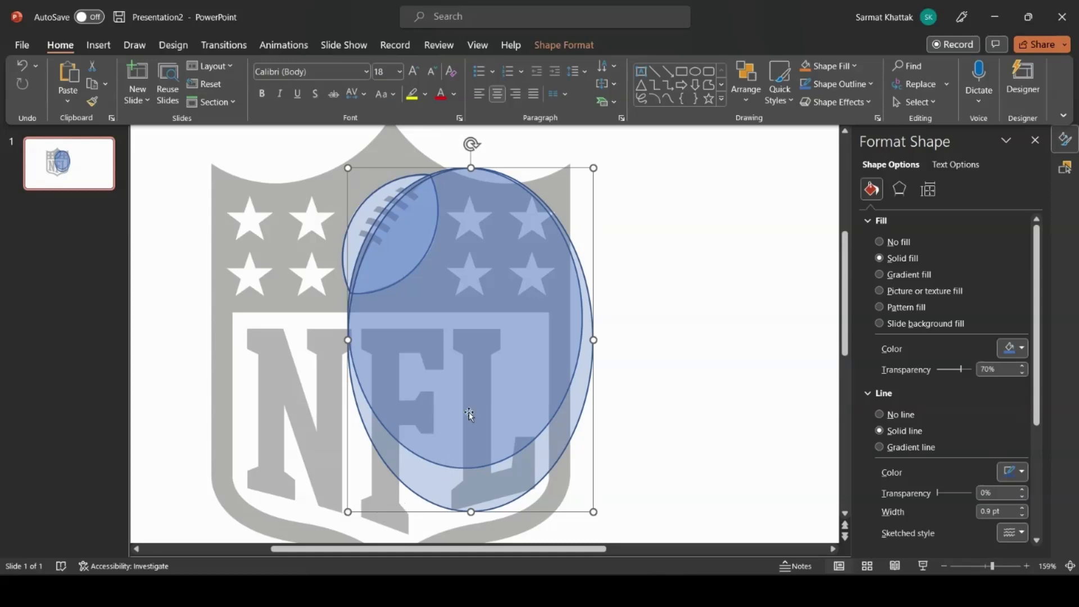
Step: Subtract the larger oval from the smaller one to leave a thin crescent along the football's seam
{"action": "left_click", "coordinate": [581, 46]}
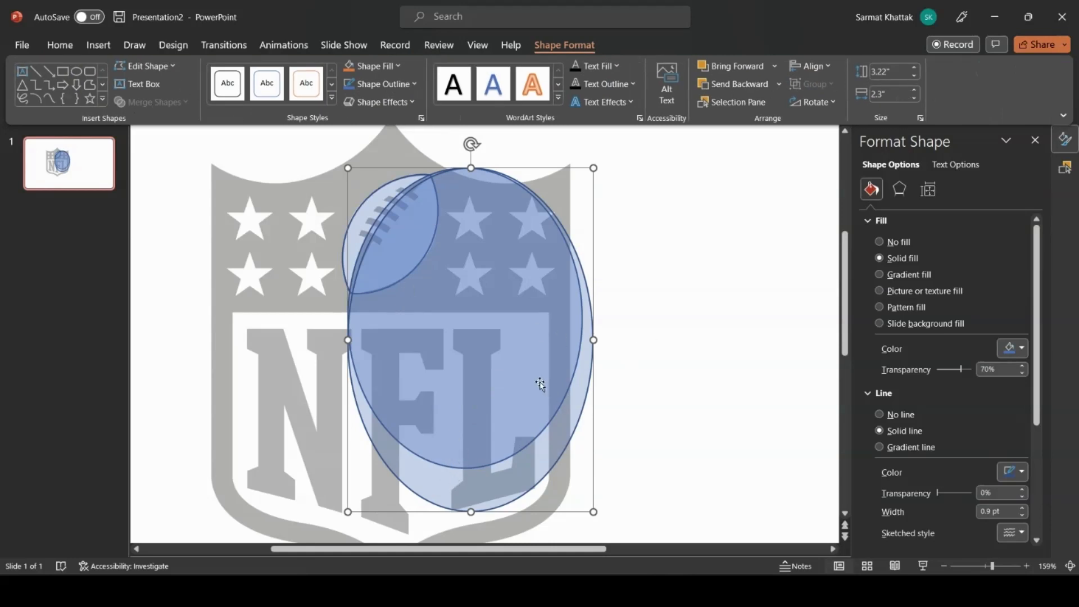
{"action": "left_click", "coordinate": [390, 201]}
{"action": "key", "text": "Escape"}
{"action": "left_click", "coordinate": [390, 202]}
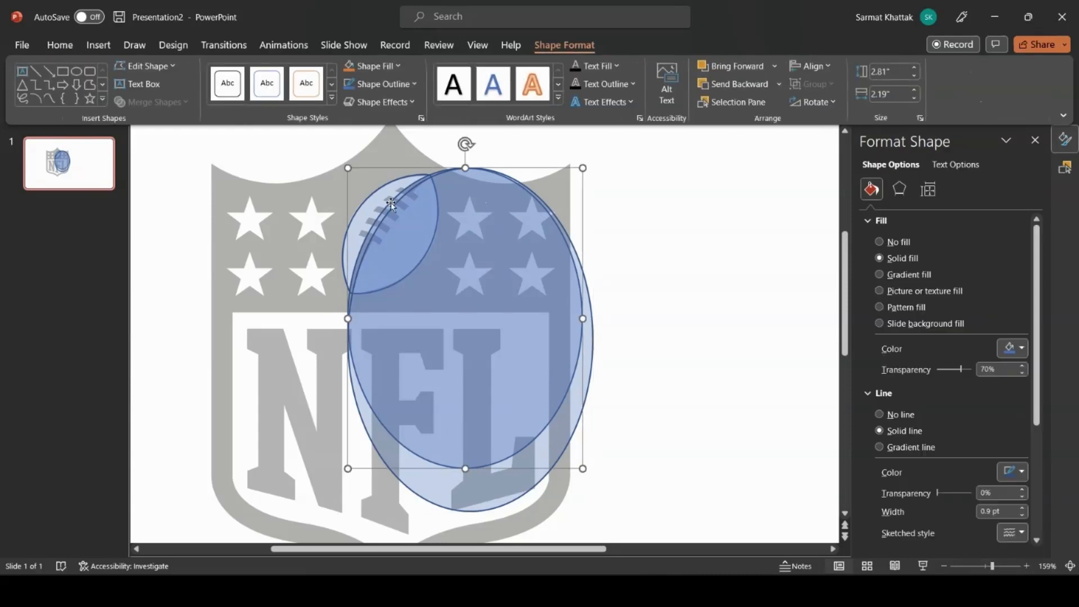
{"action": "left_click", "coordinate": [432, 307], "text": "shift"}
{"action": "left_click", "coordinate": [149, 102]}
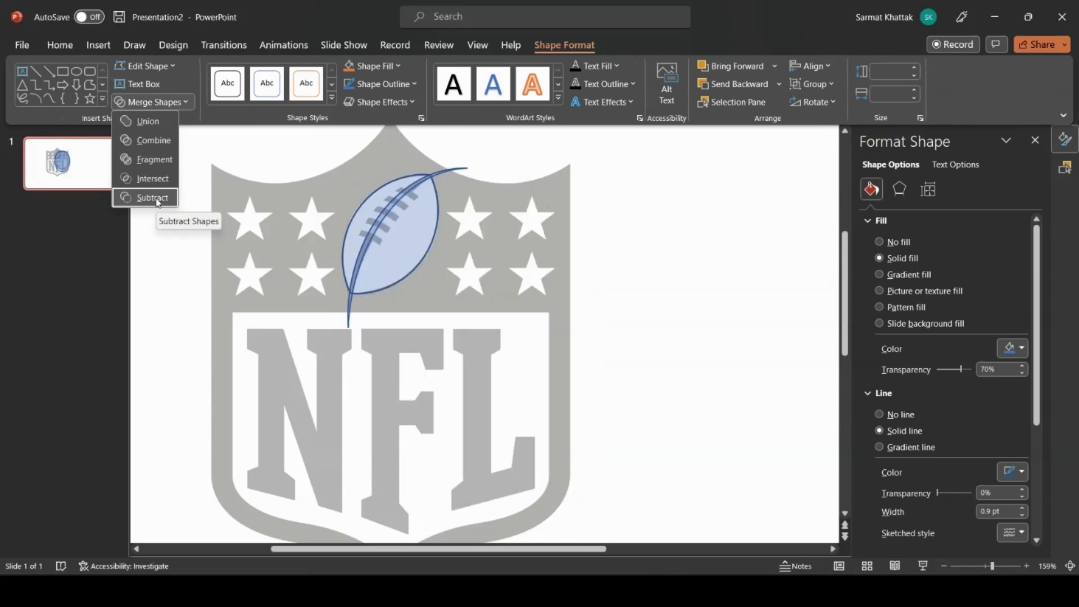
{"action": "left_click", "coordinate": [152, 198]}
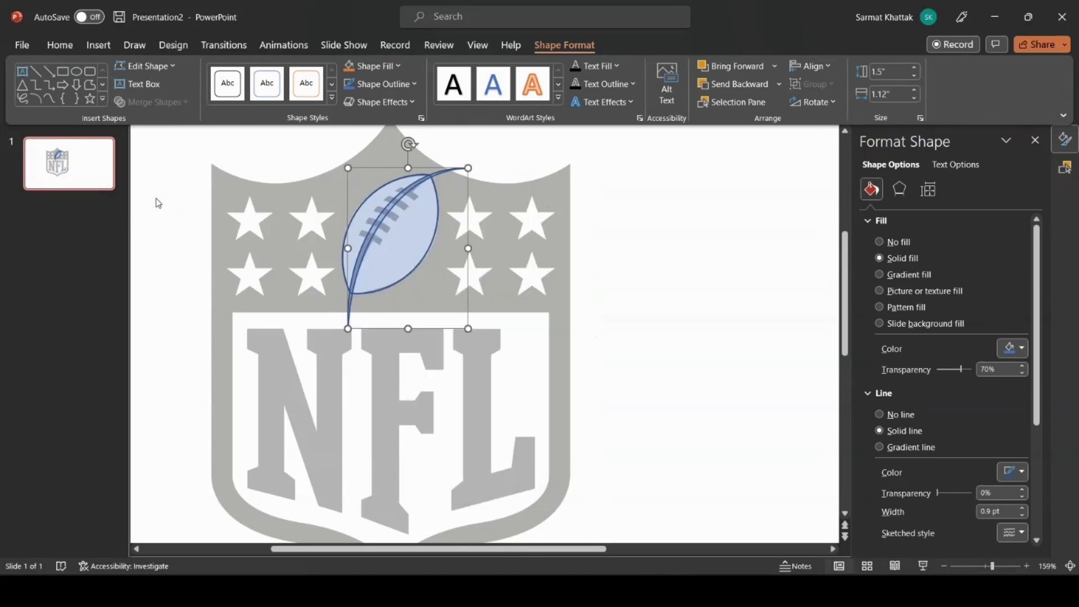
{"action": "left_click", "coordinate": [714, 307]}
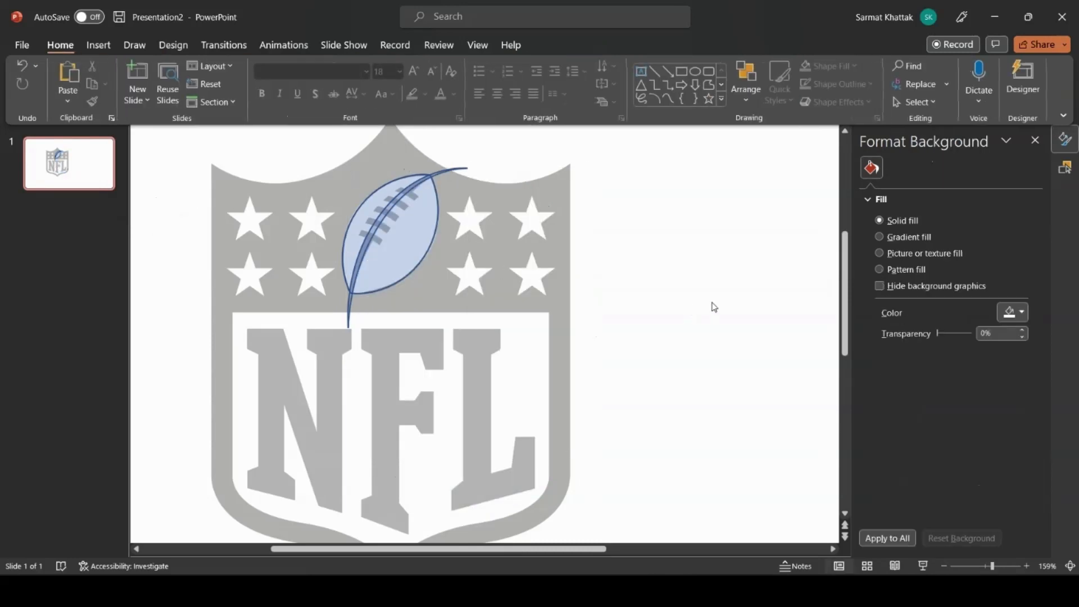
Step: Draw a narrow rectangle about 0.61" high by 0.21" wide over the football's laces
{"action": "left_click", "coordinate": [99, 45]}
{"action": "left_click", "coordinate": [269, 101]}
{"action": "left_click", "coordinate": [301, 140]}
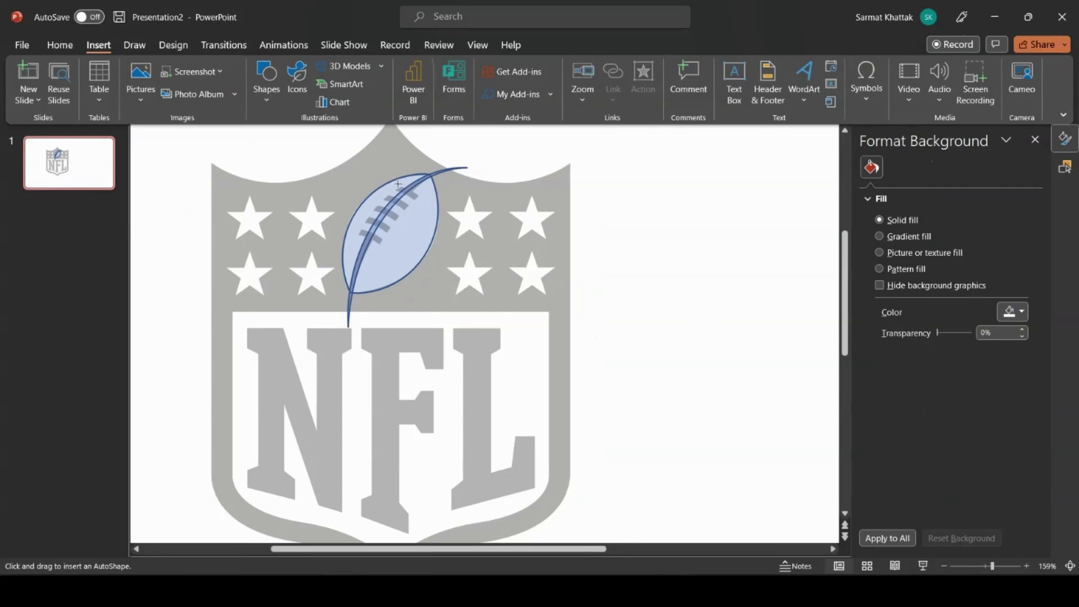
{"action": "left_click_drag", "start_coordinate": [399, 183], "coordinate": [376, 250]}
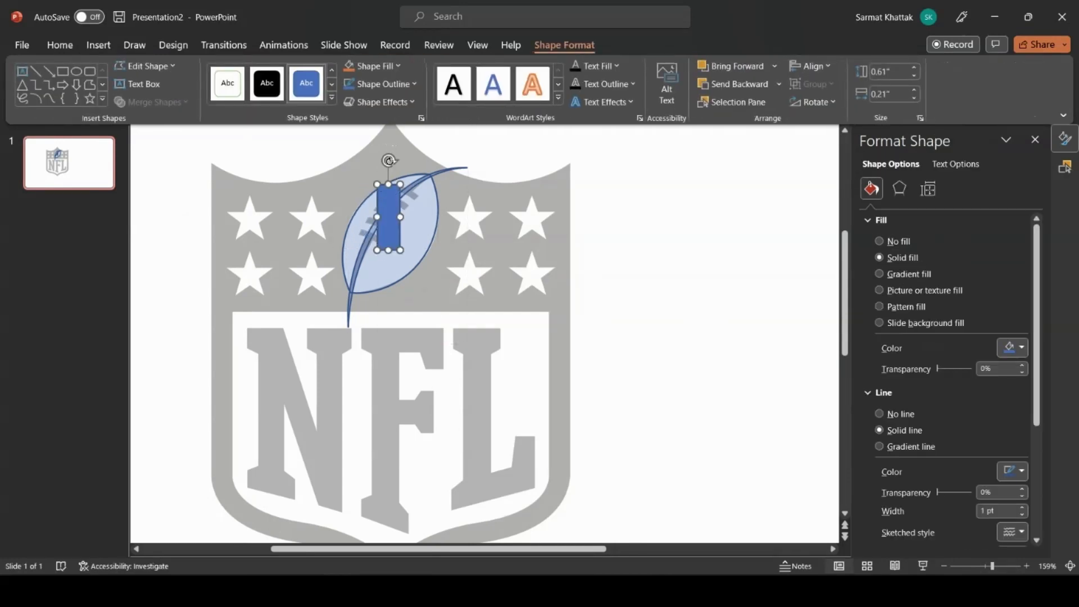
Step: Rotate the narrow rectangle to the football's slant and position it over the laces
{"action": "left_click_drag", "start_coordinate": [389, 162], "coordinate": [420, 173]}
{"action": "left_click_drag", "start_coordinate": [388, 216], "coordinate": [390, 217]}
{"action": "left_click_drag", "start_coordinate": [936, 493], "coordinate": [948, 493]}
{"action": "left_click", "coordinate": [454, 268]}
{"action": "key", "text": "ctrl+z"}
Step: Increase the rectangle's fill transparency so the reference laces show through it
{"action": "right_click", "coordinate": [396, 207]}
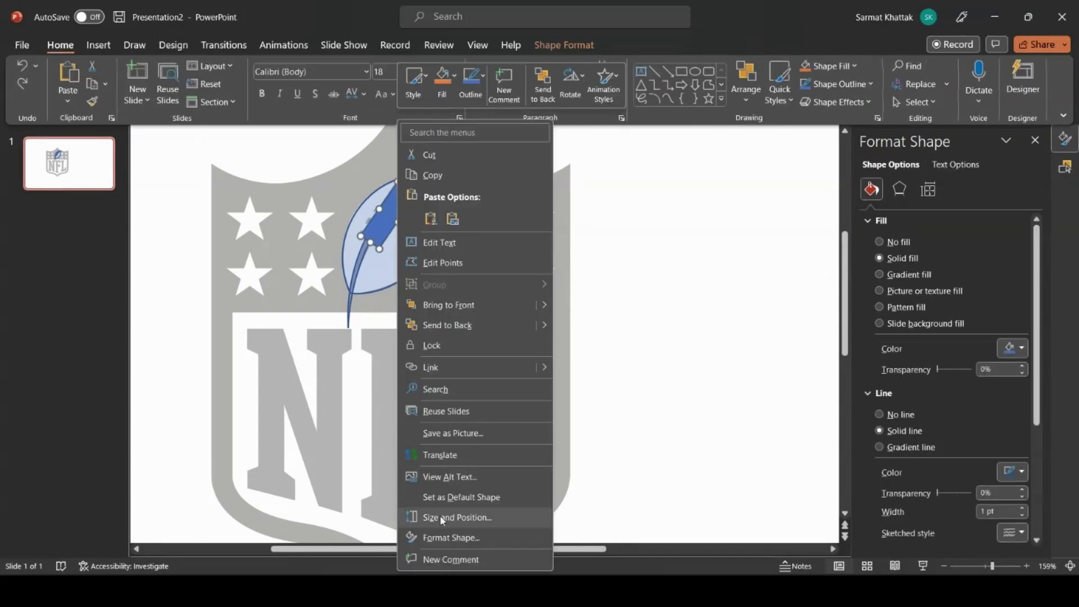
{"action": "left_click", "coordinate": [458, 535]}
{"action": "left_click", "coordinate": [949, 371]}
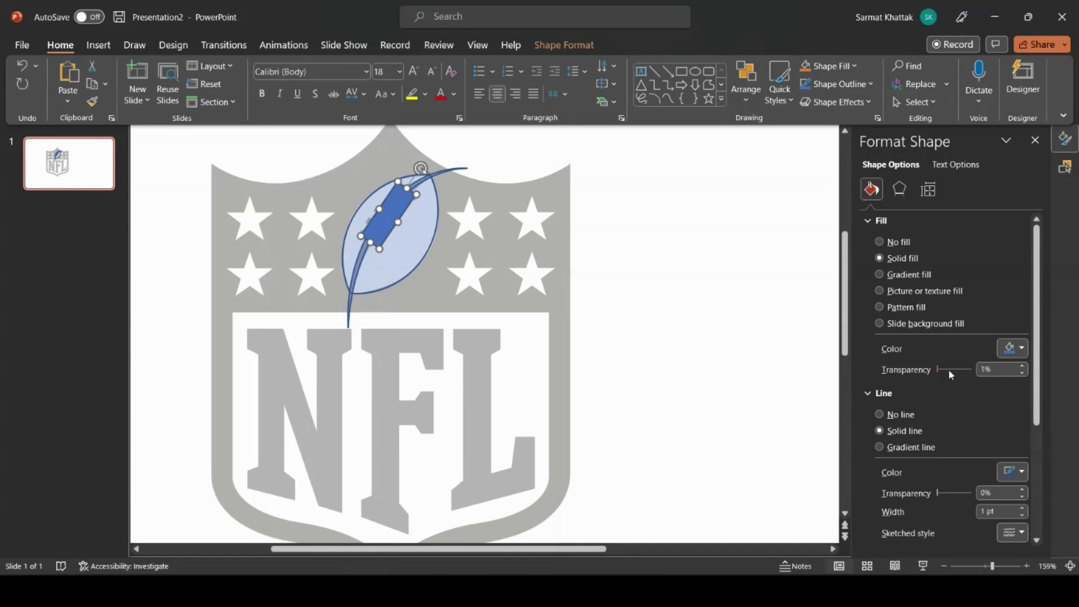
{"action": "left_click_drag", "start_coordinate": [938, 369], "coordinate": [968, 369]}
Step: Subtract the tilted rectangle from the seam crescent to open a gap where the laces are
{"action": "left_click", "coordinate": [362, 260]}
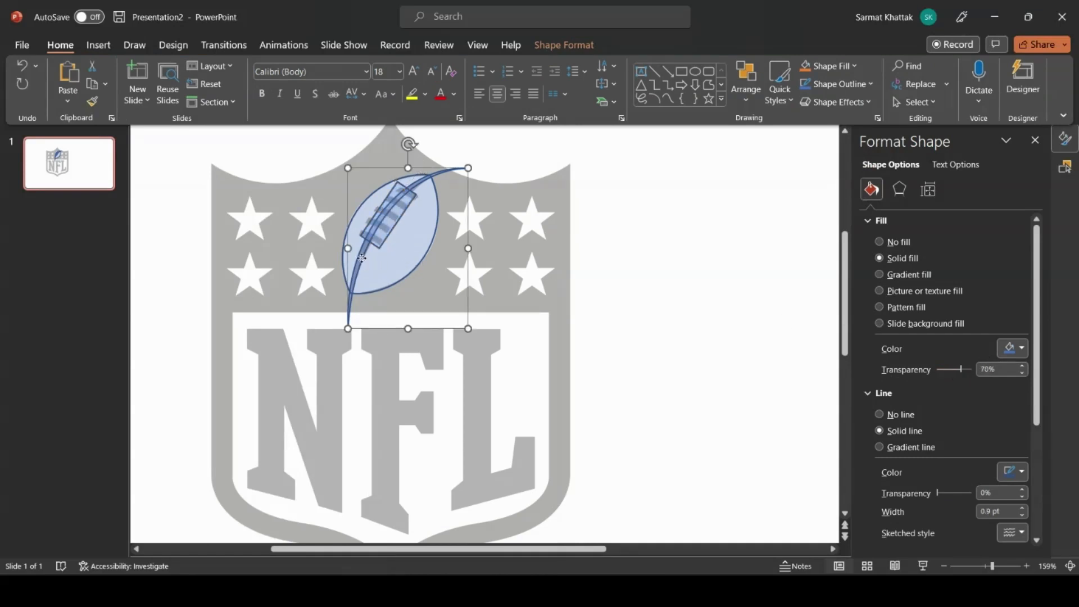
{"action": "left_click", "coordinate": [396, 218], "text": "shift"}
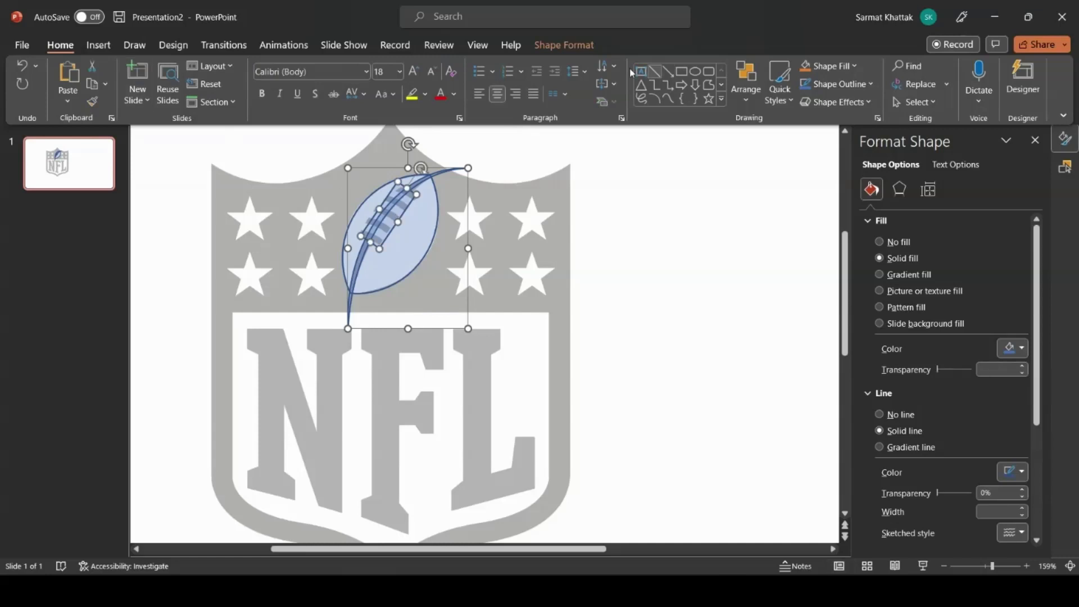
{"action": "left_click", "coordinate": [565, 47]}
{"action": "left_click", "coordinate": [129, 104]}
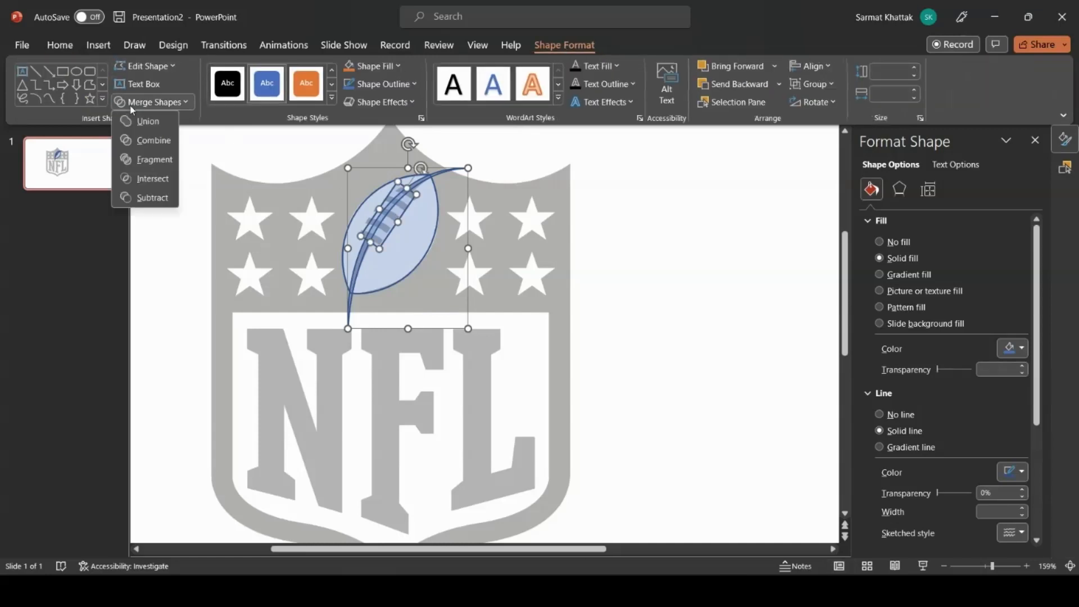
{"action": "left_click", "coordinate": [148, 199]}
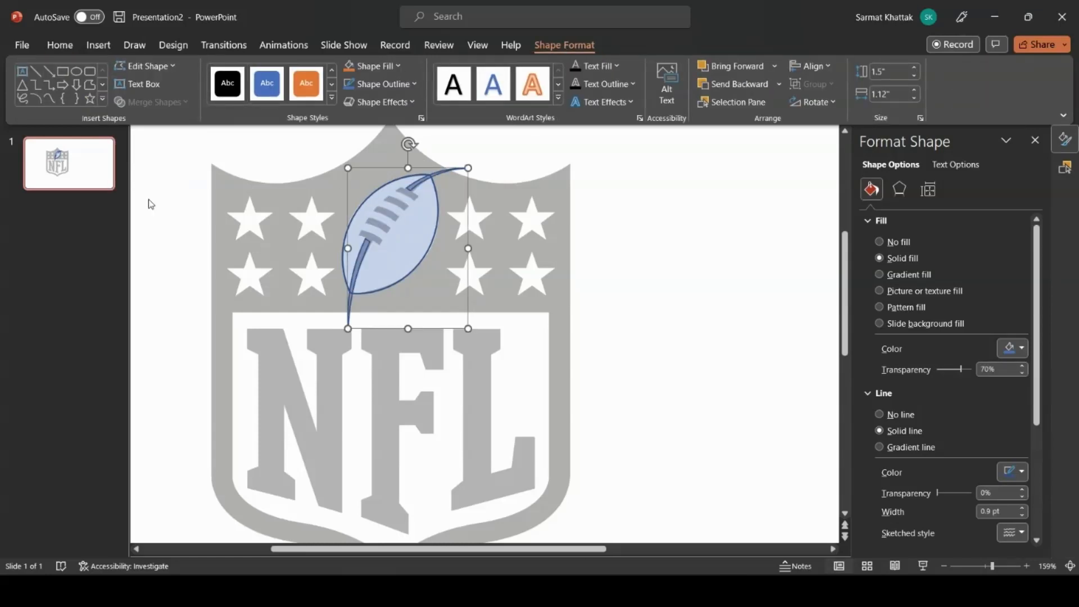
Step: Subtract the split seam crescent from the football shape to cut the seam out of it
{"action": "left_click", "coordinate": [684, 262]}
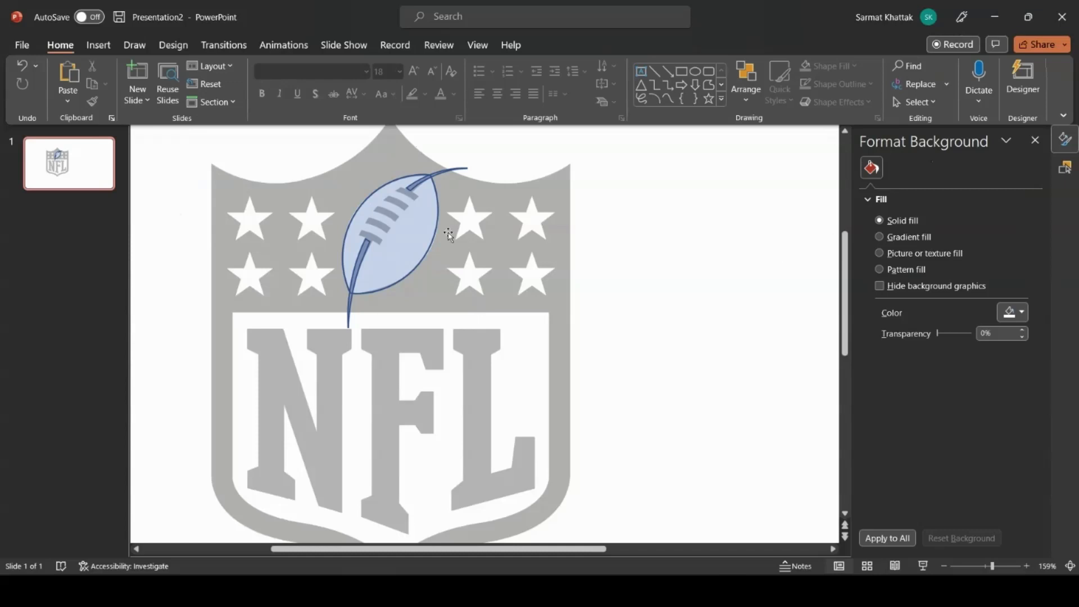
{"action": "left_click", "coordinate": [391, 238]}
{"action": "left_click", "coordinate": [354, 260], "text": "shift"}
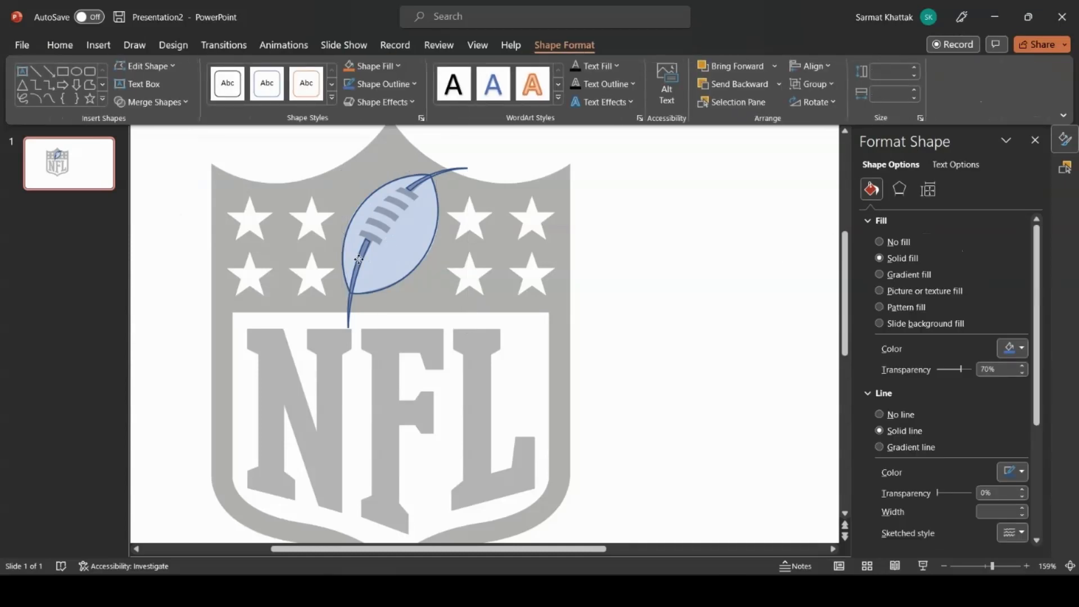
{"action": "left_click", "coordinate": [151, 102]}
{"action": "left_click", "coordinate": [152, 198]}
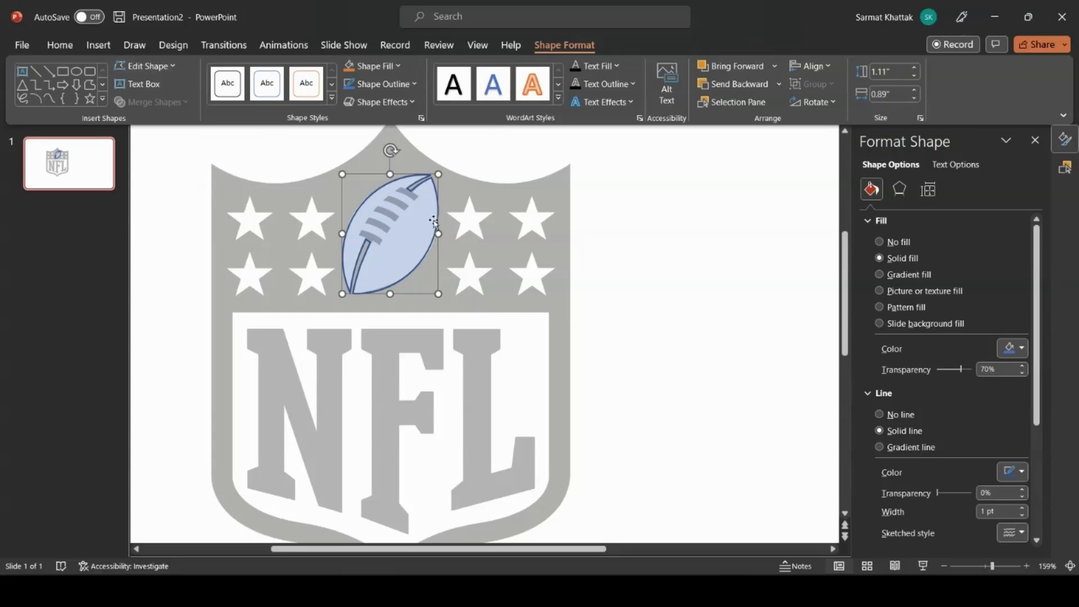
Step: Trace the football's topmost lace with a closed freeform about 0.12" high by 0.18" wide
{"action": "left_click", "coordinate": [614, 252]}
{"action": "left_click", "coordinate": [99, 45]}
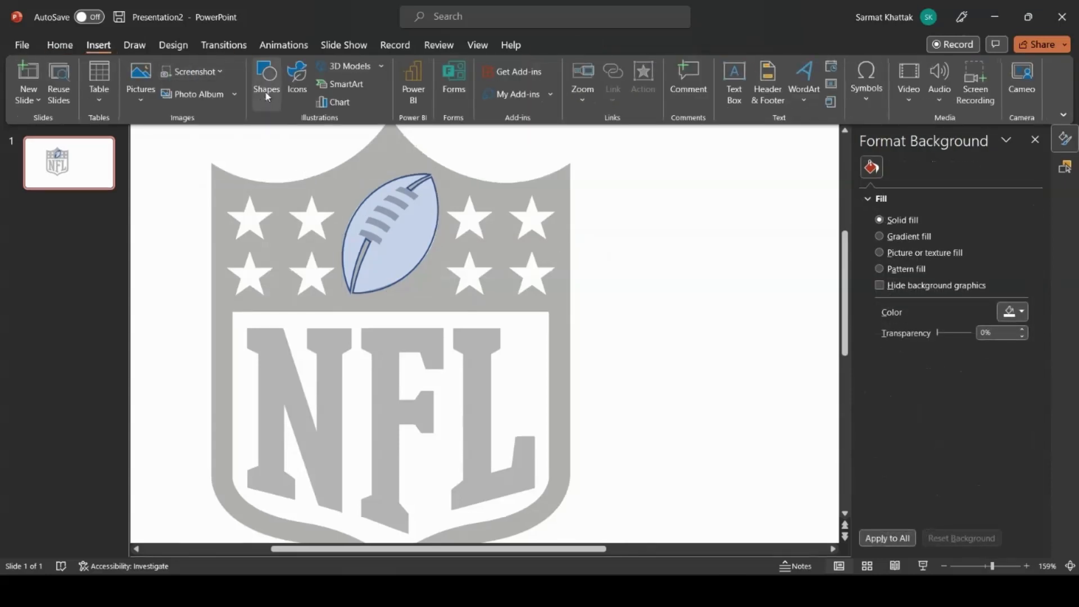
{"action": "left_click", "coordinate": [265, 84]}
{"action": "left_click", "coordinate": [408, 140]}
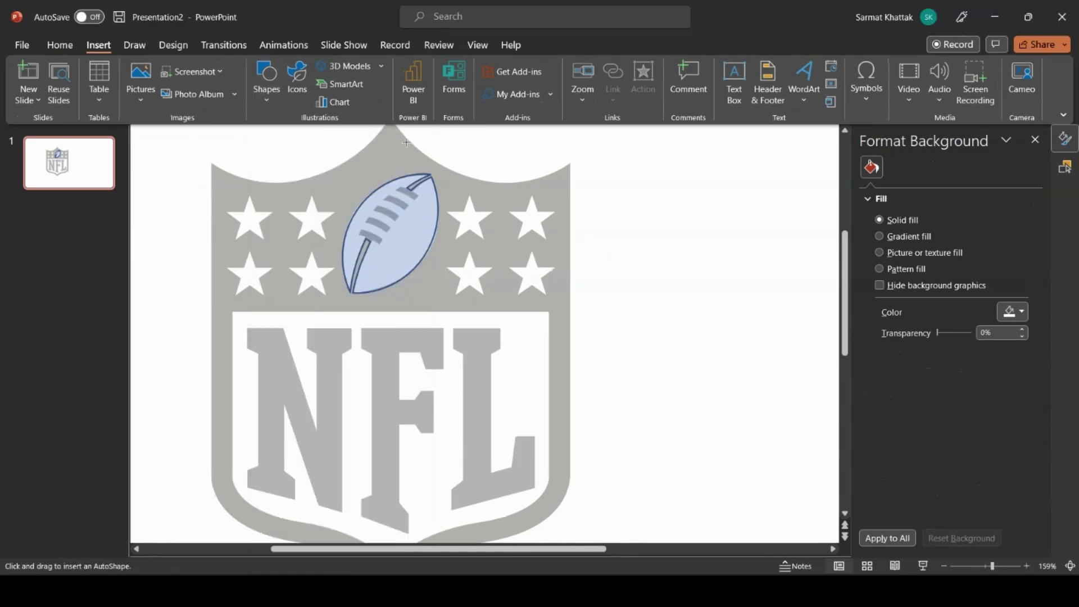
{"action": "left_click", "coordinate": [397, 191]}
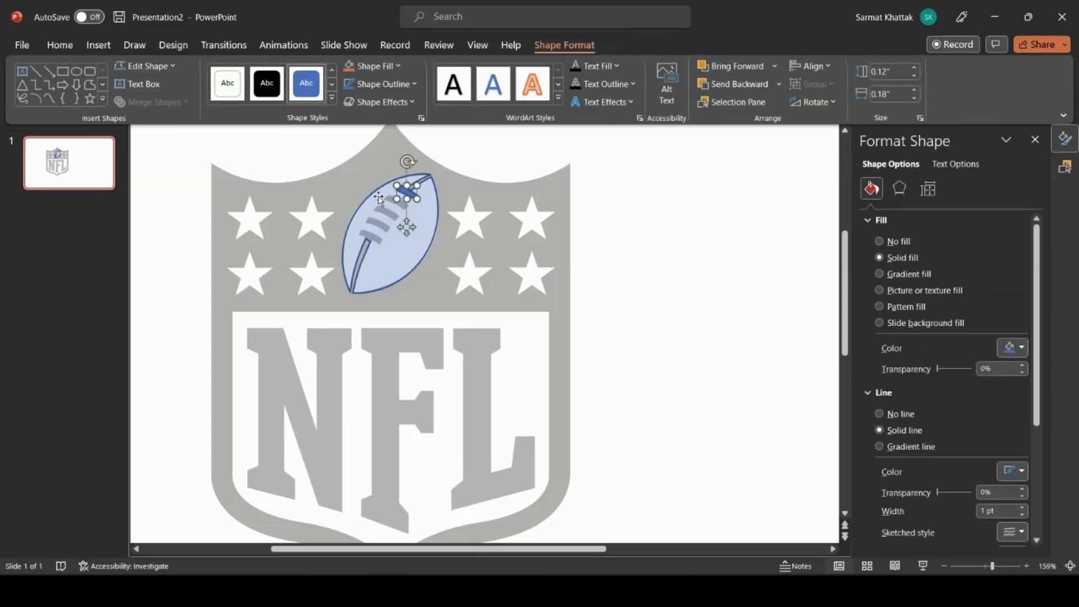
{"action": "left_click", "coordinate": [379, 198]}
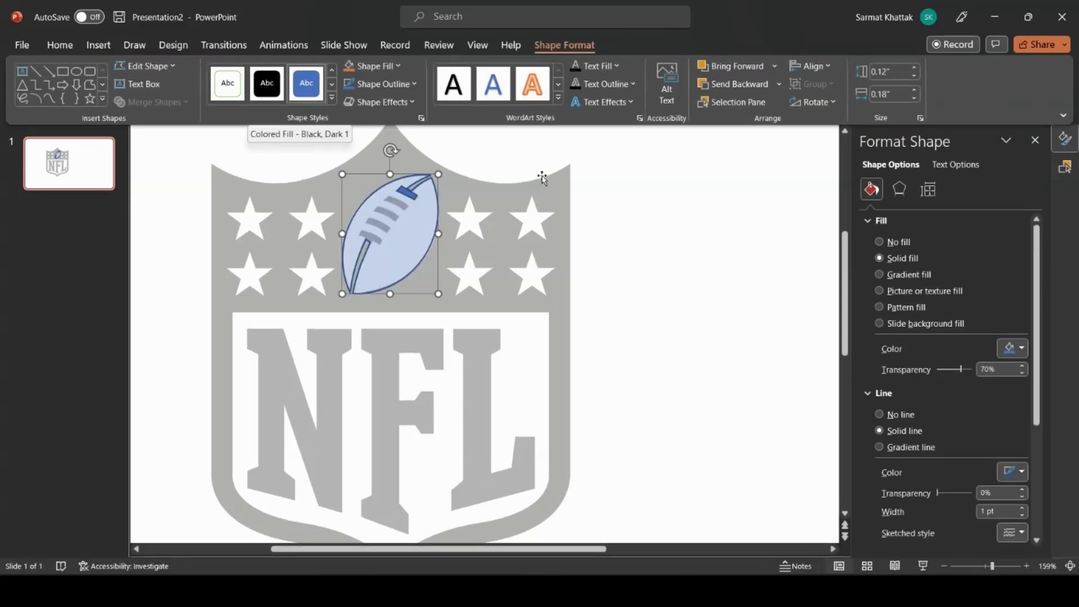
Step: Trace the second lace from the top with a closed freeform about 0.15" high by 0.26" wide
{"action": "left_click", "coordinate": [98, 45]}
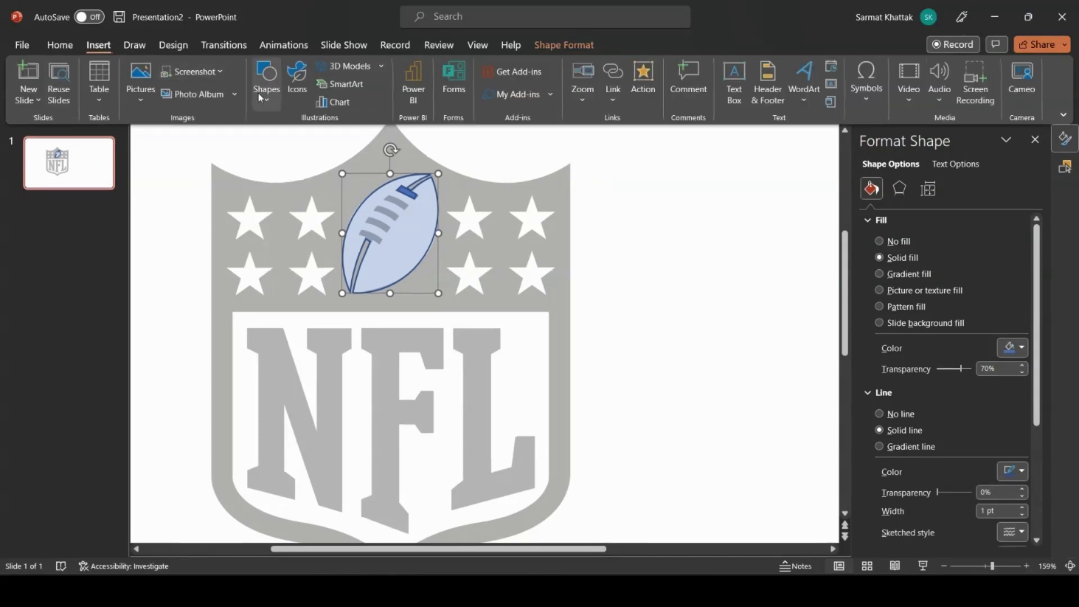
{"action": "left_click", "coordinate": [262, 100]}
{"action": "left_click", "coordinate": [409, 140]}
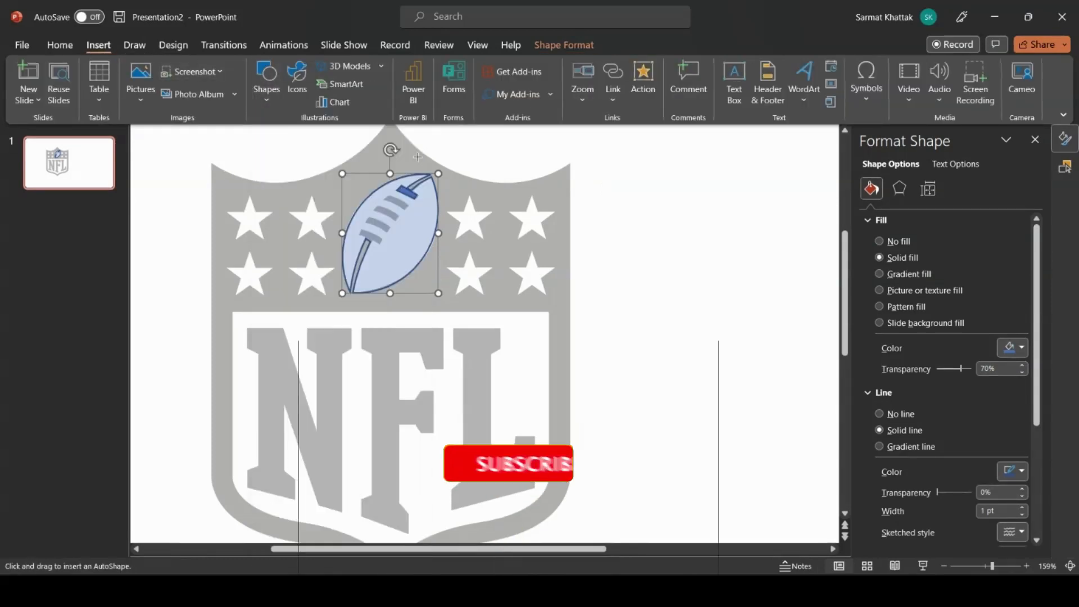
{"action": "left_click", "coordinate": [389, 195]}
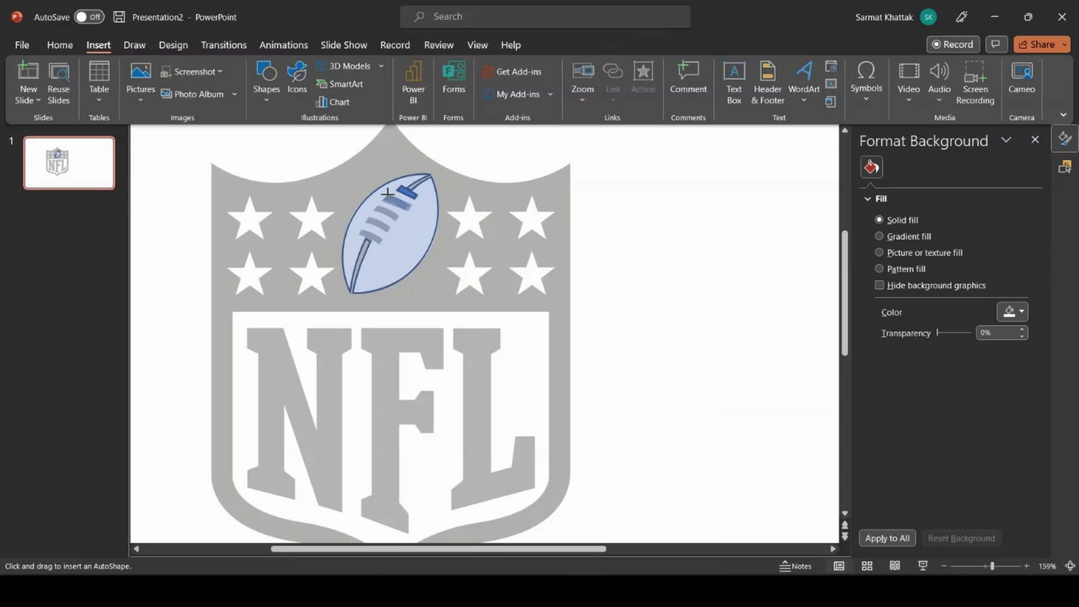
{"action": "left_click", "coordinate": [387, 195]}
{"action": "left_click", "coordinate": [369, 214]}
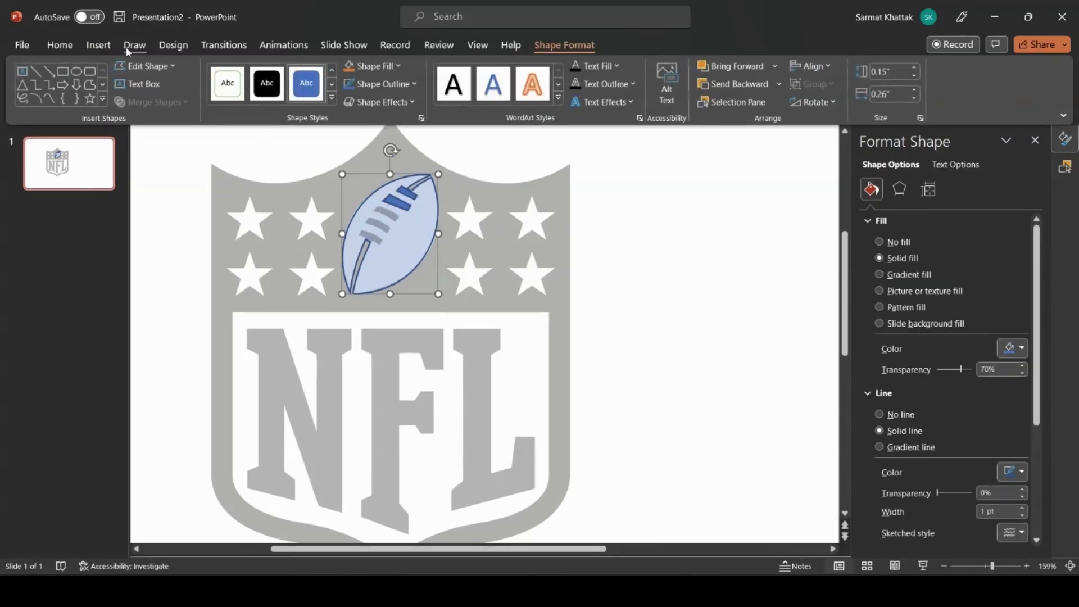
Step: Try to trace the third lace from the top with a freeform about 0.1" high by 0.21" wide
{"action": "left_click", "coordinate": [98, 45]}
{"action": "left_click", "coordinate": [268, 92]}
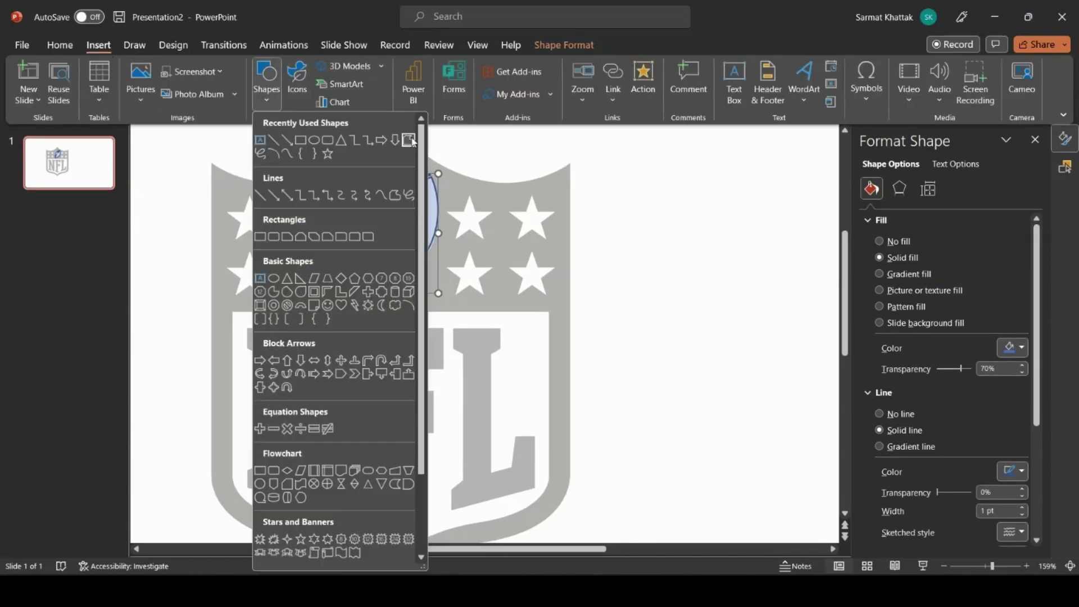
{"action": "left_click", "coordinate": [410, 141]}
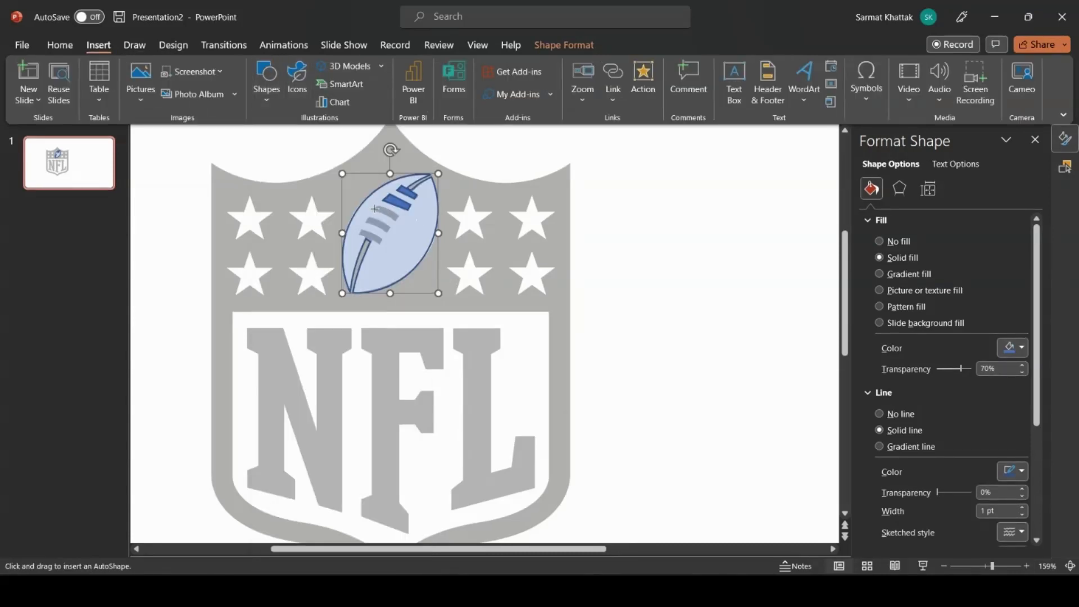
{"action": "left_click", "coordinate": [376, 209]}
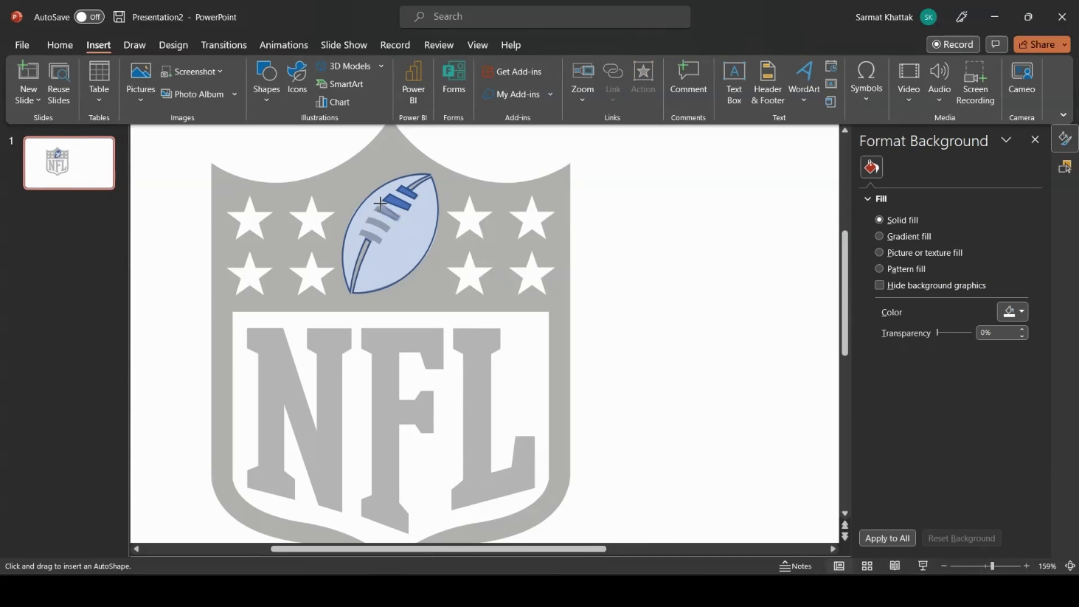
{"action": "left_click_drag", "start_coordinate": [376, 203], "coordinate": [385, 222]}
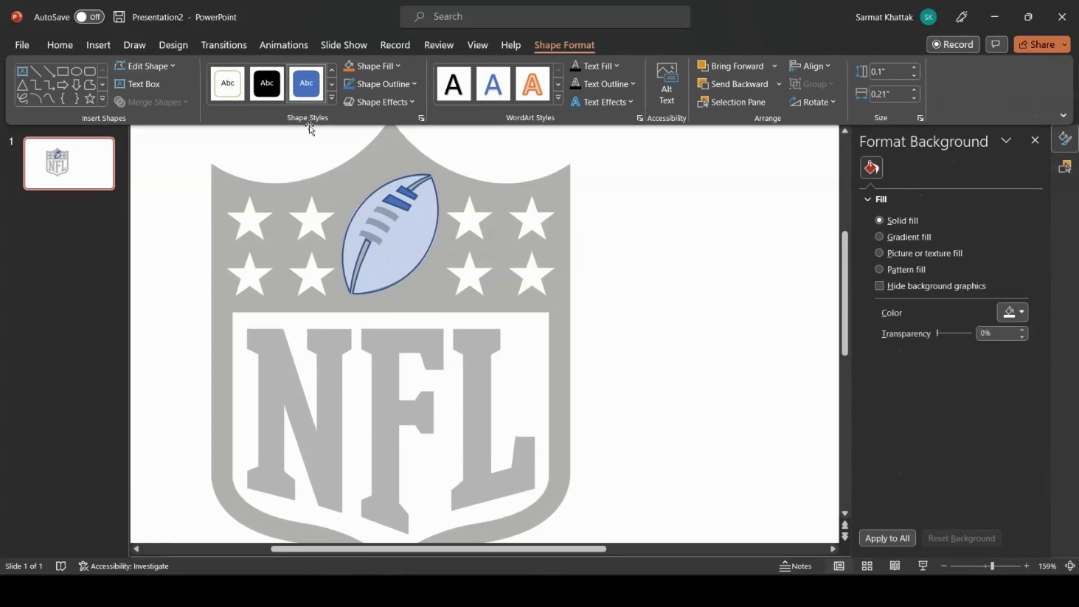
Step: Trace the football's third lace, just below the second, with a closed freeform about 0.15" high by 0.24" wide
{"action": "left_click_drag", "start_coordinate": [993, 568], "coordinate": [1000, 568]}
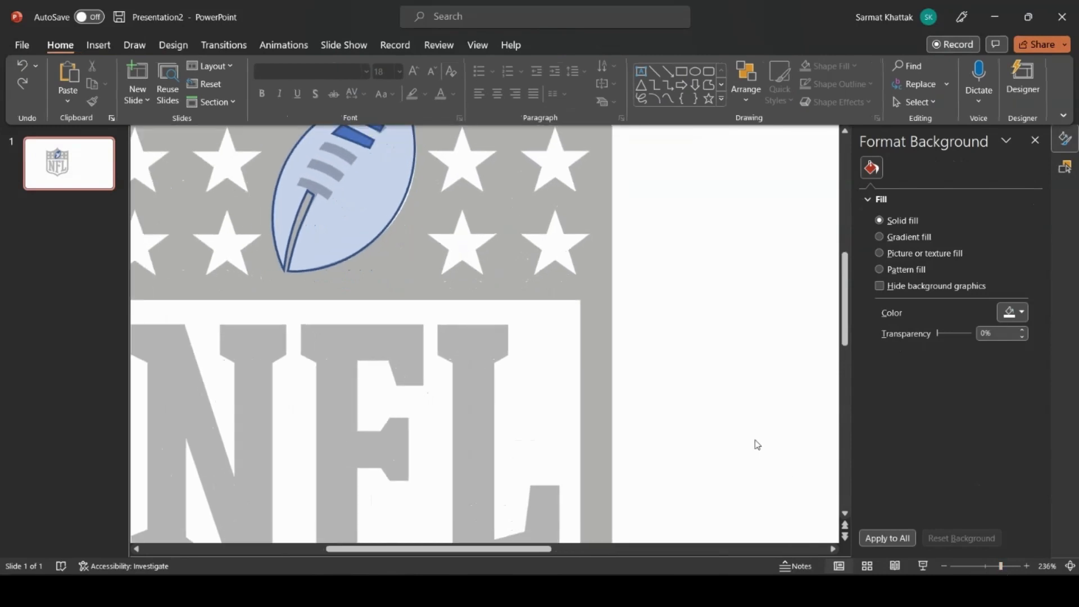
{"action": "left_click_drag", "start_coordinate": [844, 338], "coordinate": [845, 287]}
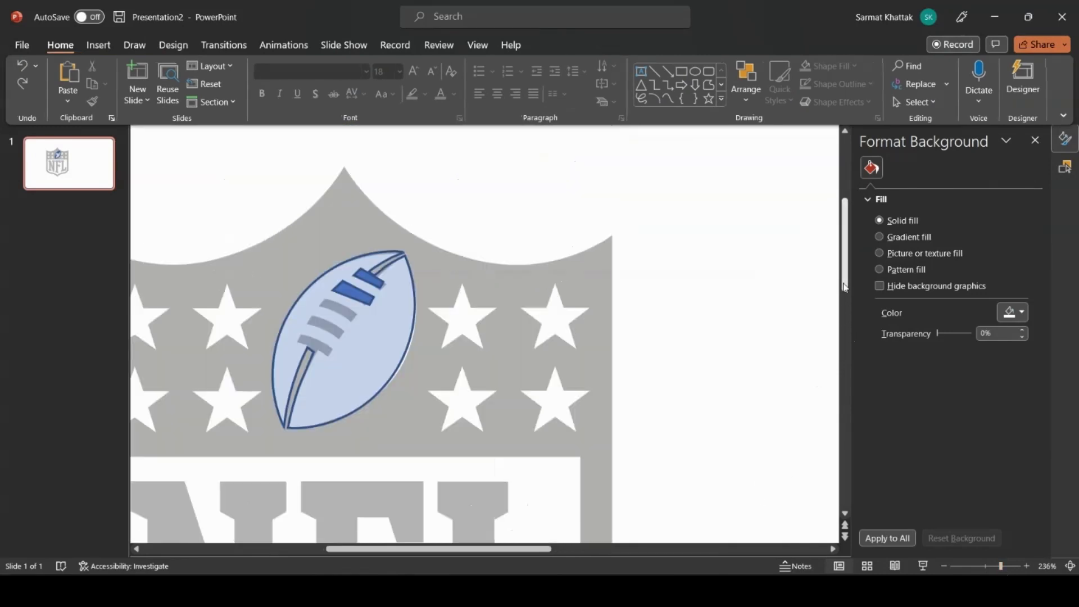
{"action": "left_click", "coordinate": [90, 44]}
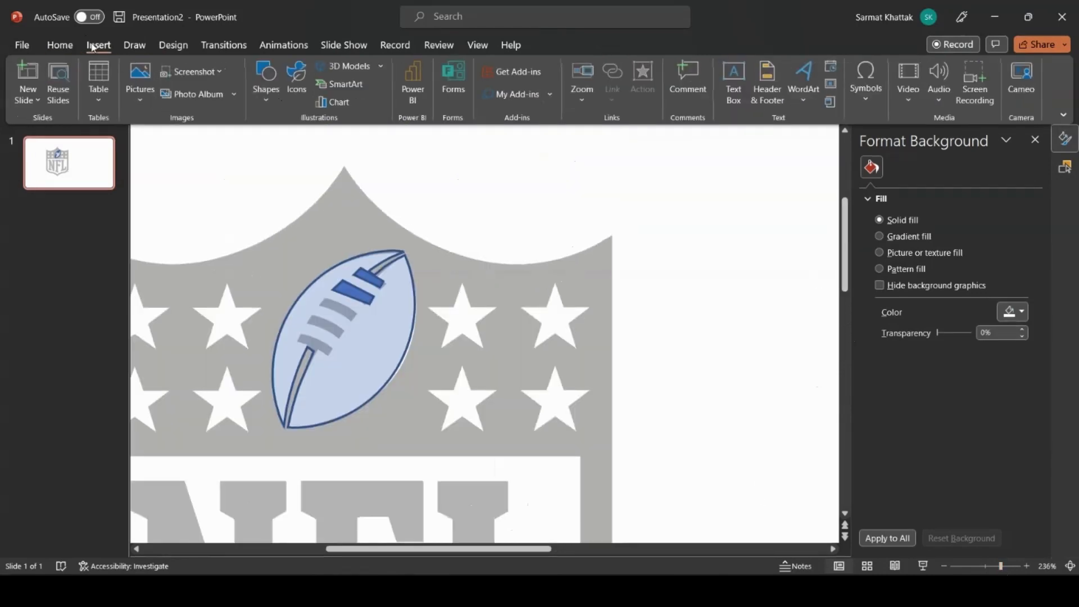
{"action": "left_click", "coordinate": [278, 86]}
{"action": "left_click", "coordinate": [408, 141]}
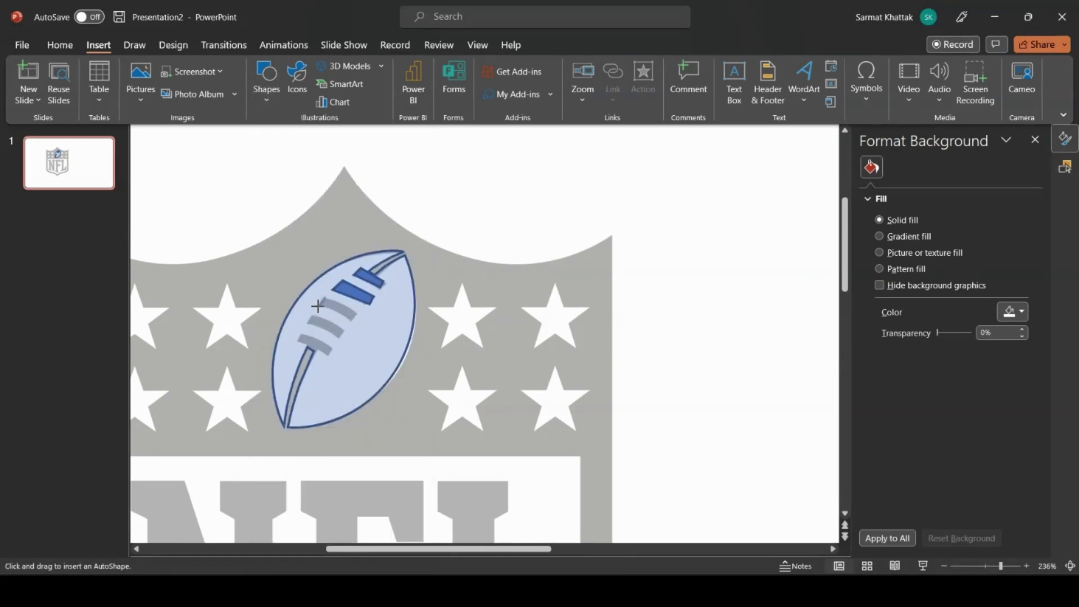
{"action": "mouse_move", "coordinate": [317, 306]}
{"action": "left_mouse_down"}
{"action": "mouse_move", "coordinate": [349, 319]}
{"action": "mouse_move", "coordinate": [358, 298]}
{"action": "left_mouse_up"}
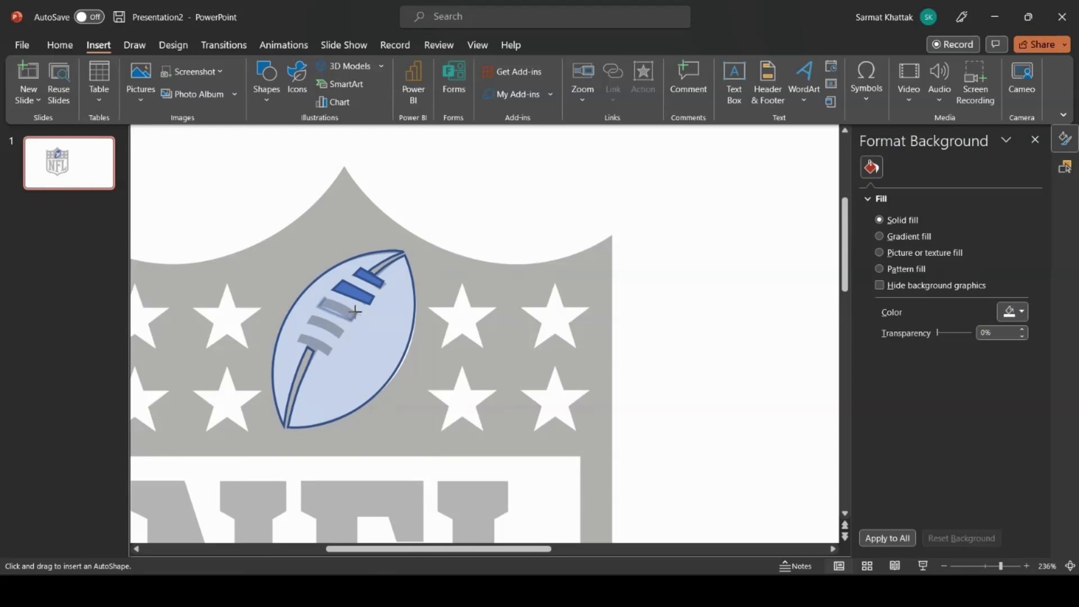
{"action": "left_click", "coordinate": [310, 324]}
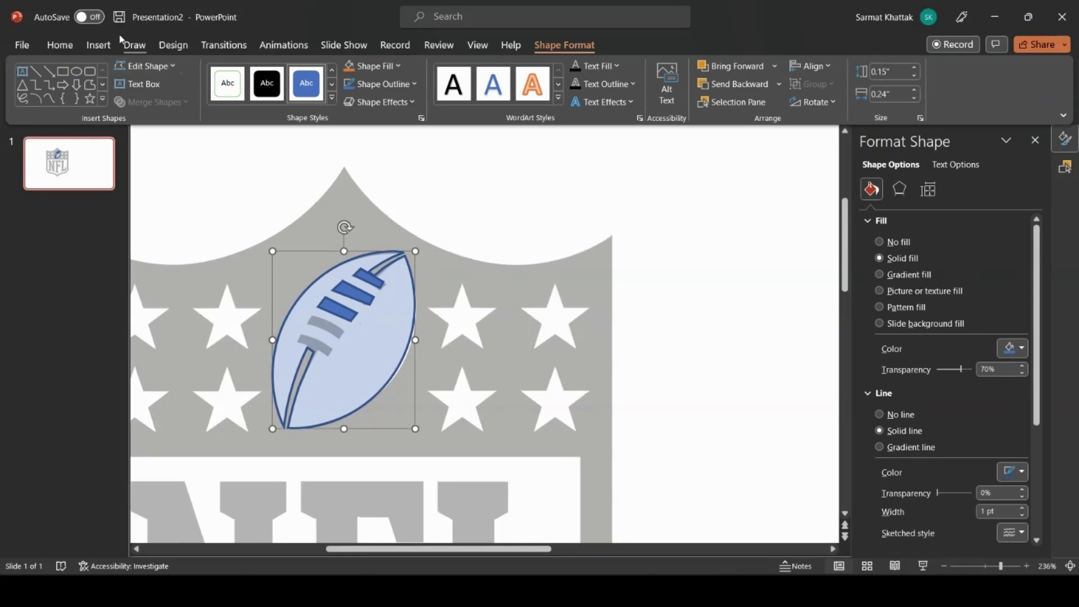
Step: Trace the fourth lace from the top with a closed freeform about 0.16" high by 0.22" wide
{"action": "left_click", "coordinate": [94, 46]}
{"action": "left_click", "coordinate": [261, 99]}
{"action": "left_click", "coordinate": [410, 142]}
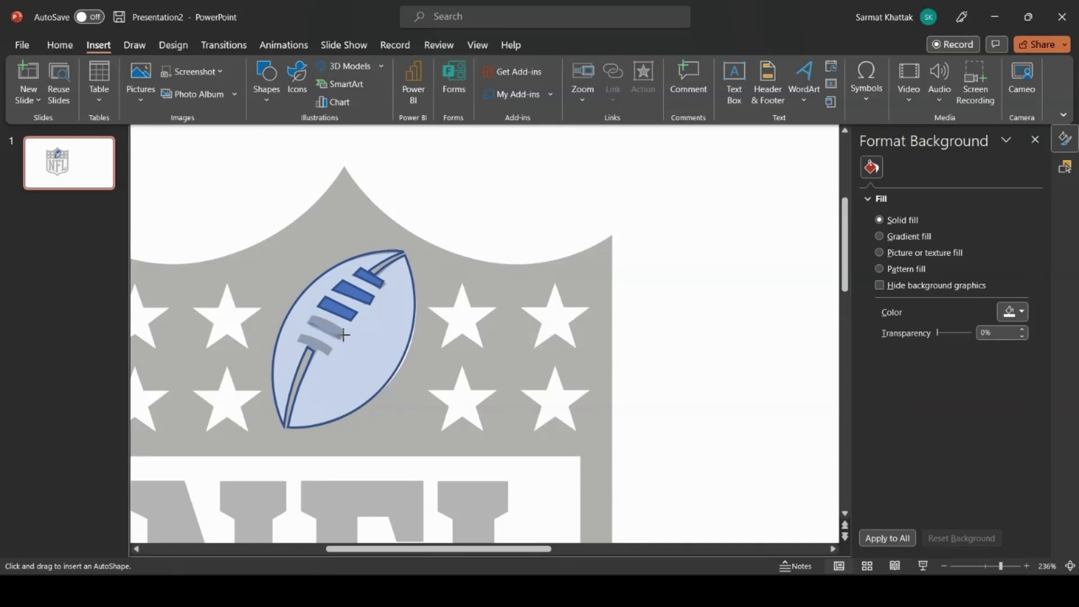
{"action": "left_click_drag", "start_coordinate": [344, 330], "coordinate": [306, 327]}
{"action": "left_click", "coordinate": [295, 340]}
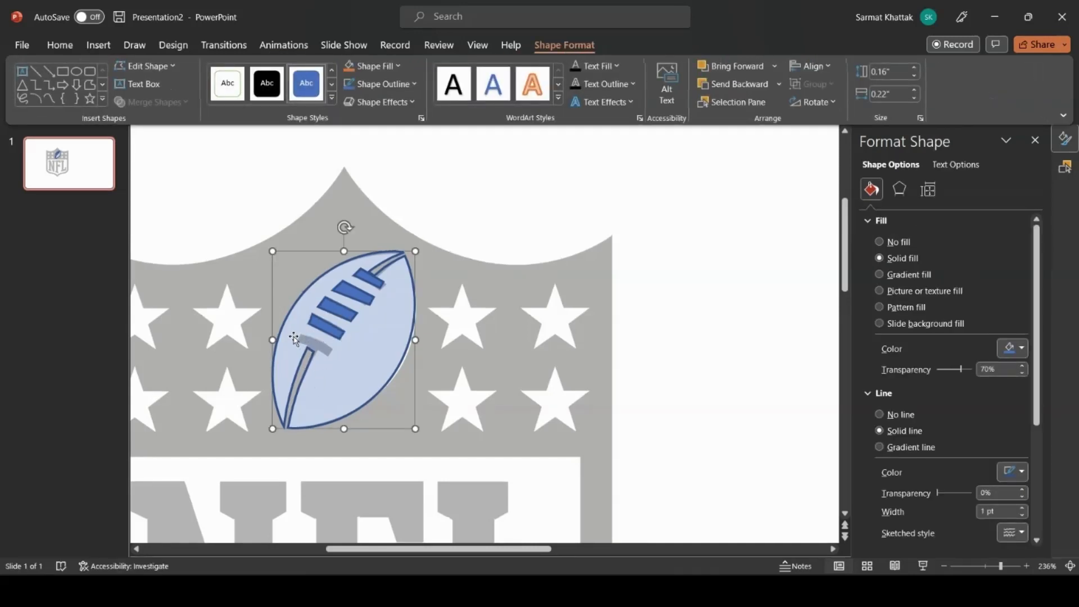
Step: Trace the football's lowest lace with a closed freeform about 0.13" high by 0.23" wide
{"action": "left_click", "coordinate": [100, 46]}
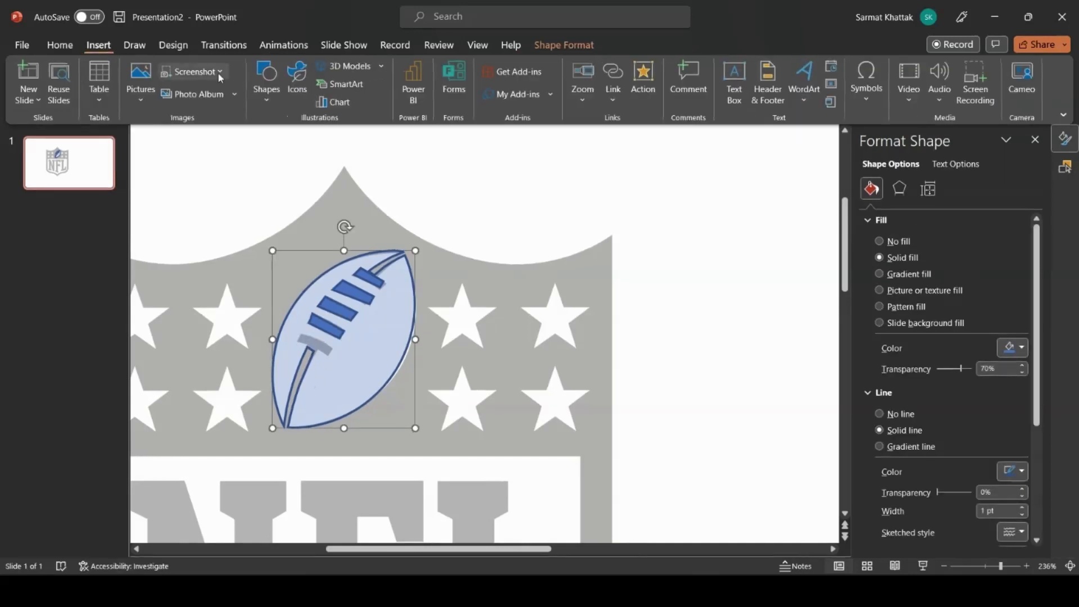
{"action": "left_click", "coordinate": [274, 109]}
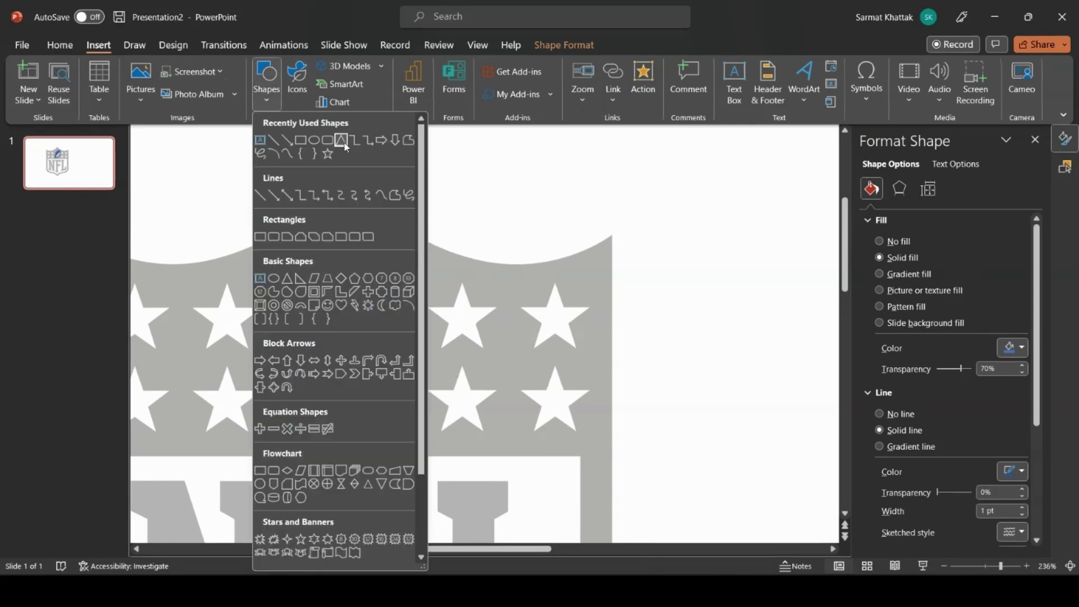
{"action": "left_click", "coordinate": [408, 139]}
{"action": "left_click", "coordinate": [301, 335]}
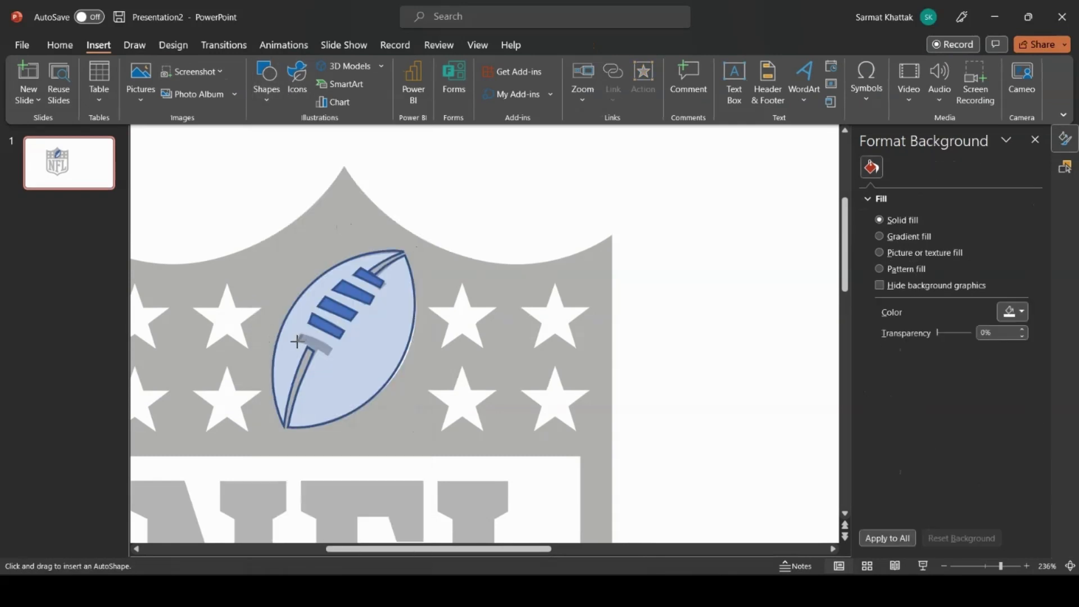
{"action": "left_click", "coordinate": [297, 342]}
{"action": "left_click", "coordinate": [332, 348]}
{"action": "left_click", "coordinate": [302, 334]}
{"action": "left_click", "coordinate": [460, 319]}
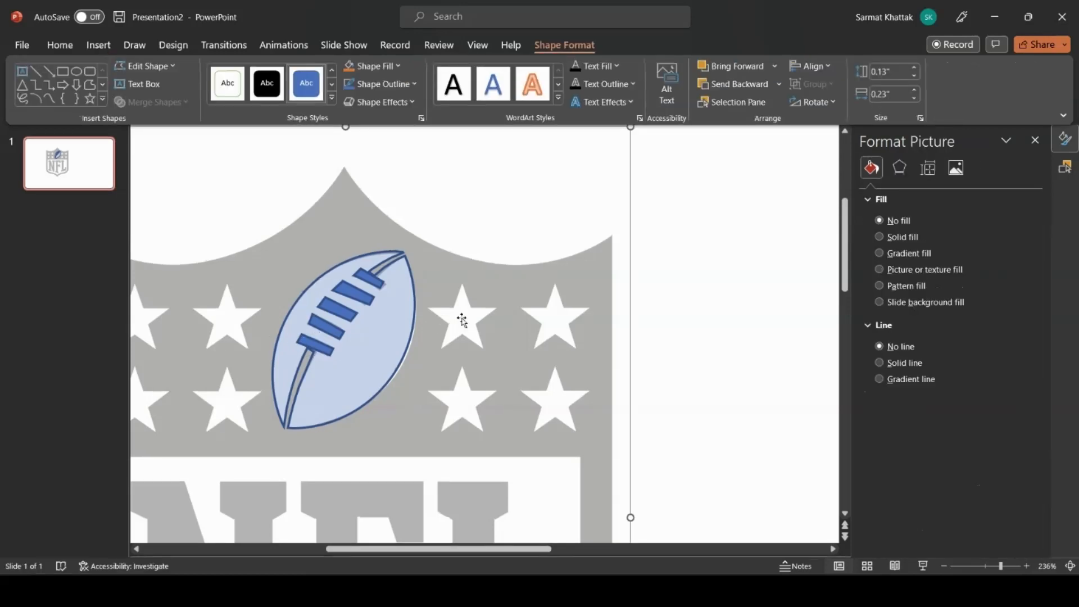
Step: Select the second lace from the top of the football
{"action": "left_click", "coordinate": [355, 291]}
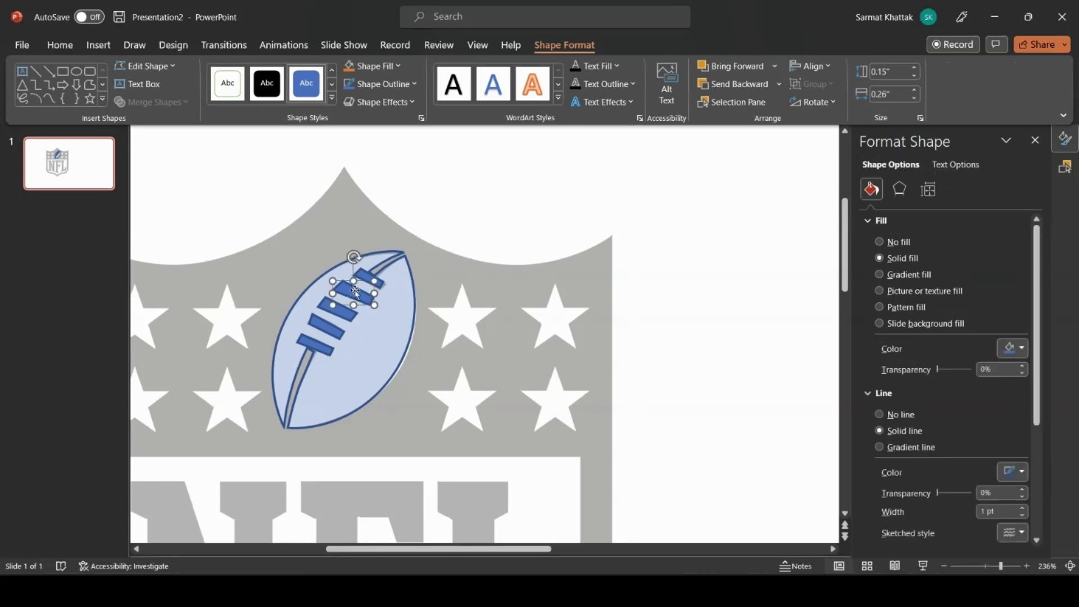